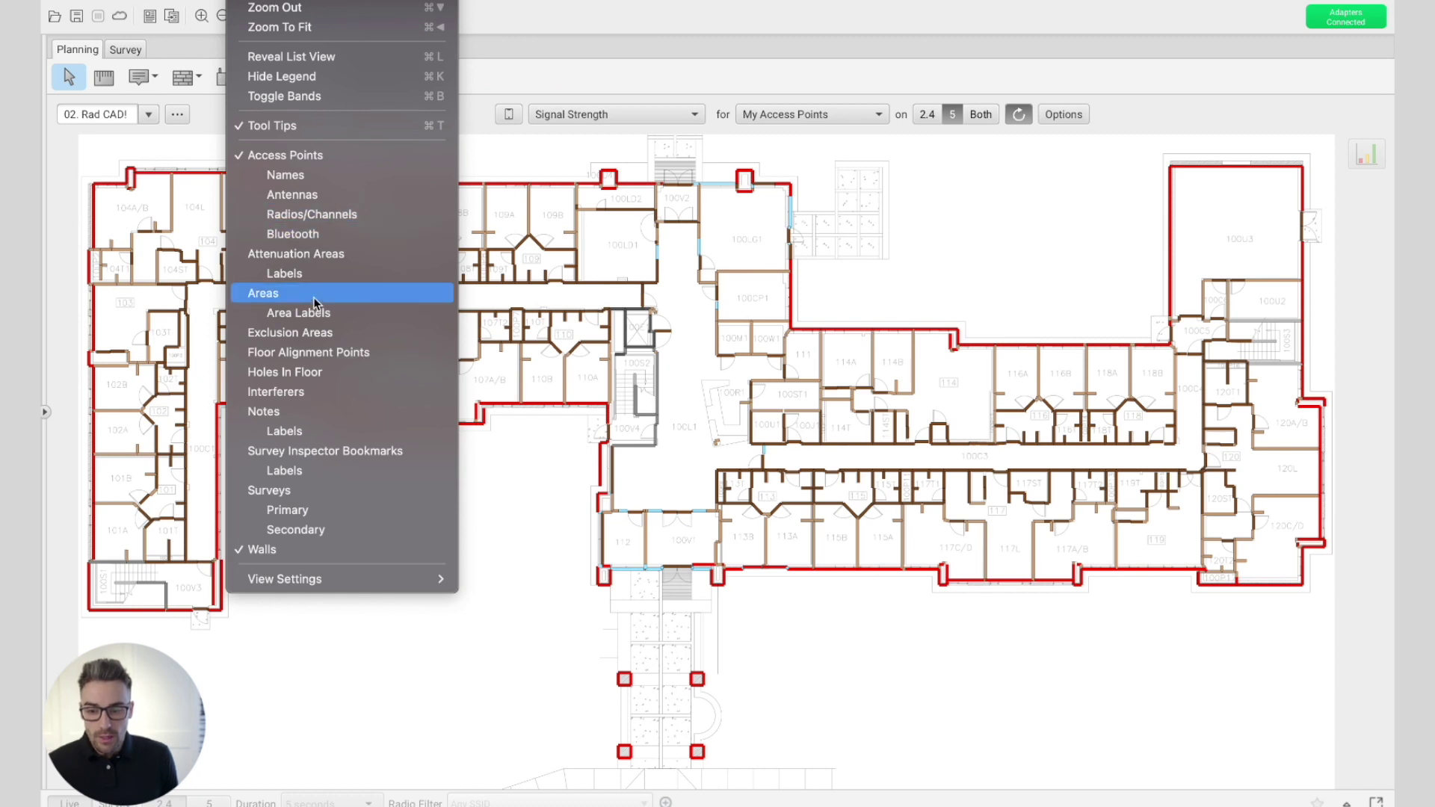
Toggle the display of areas on the floor plan
{"action": "left_click", "coordinate": [254, 289]}
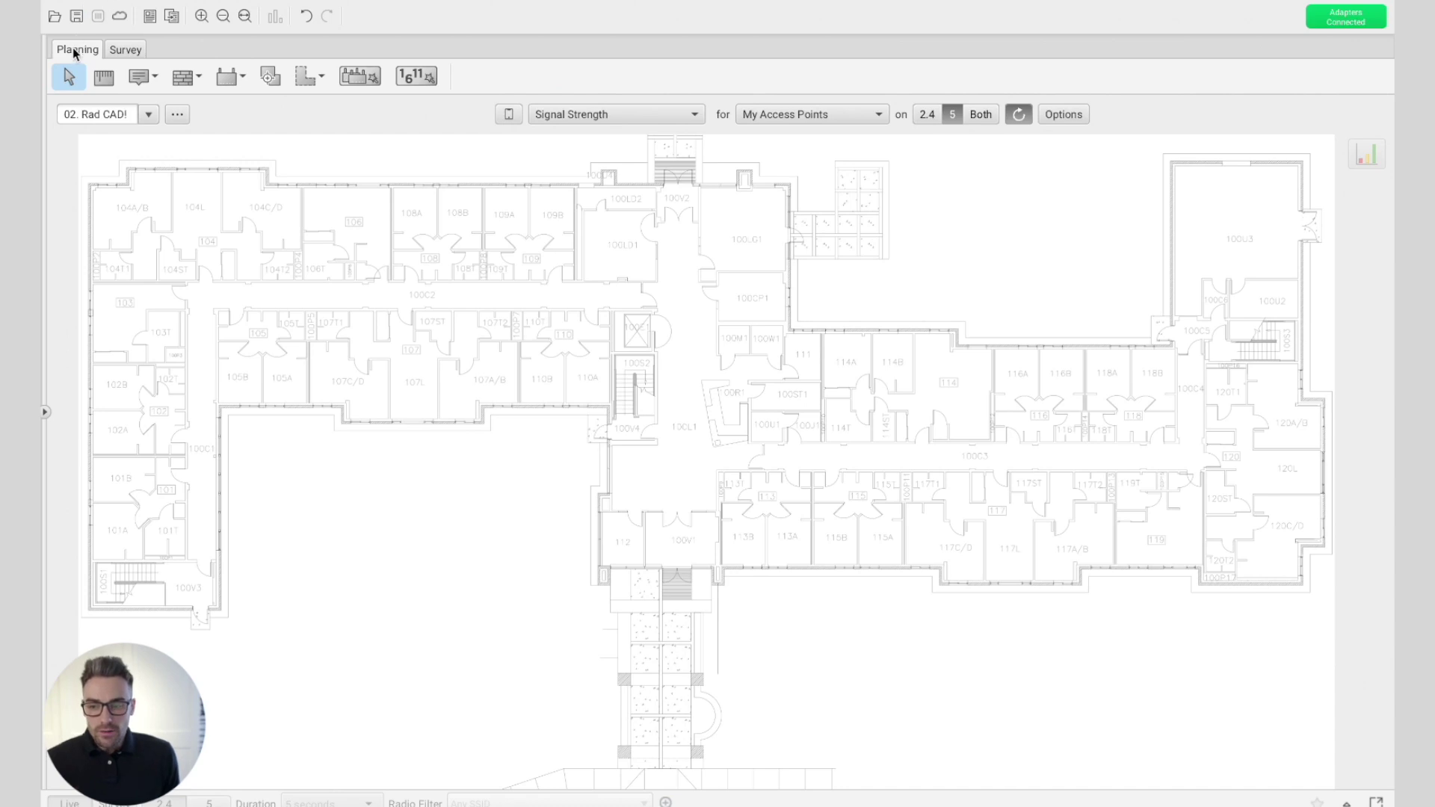
Start placing simulated access points and choose the Cisco C9130AXI model by searching for "cisco 9130"
{"action": "left_click", "coordinate": [226, 84]}
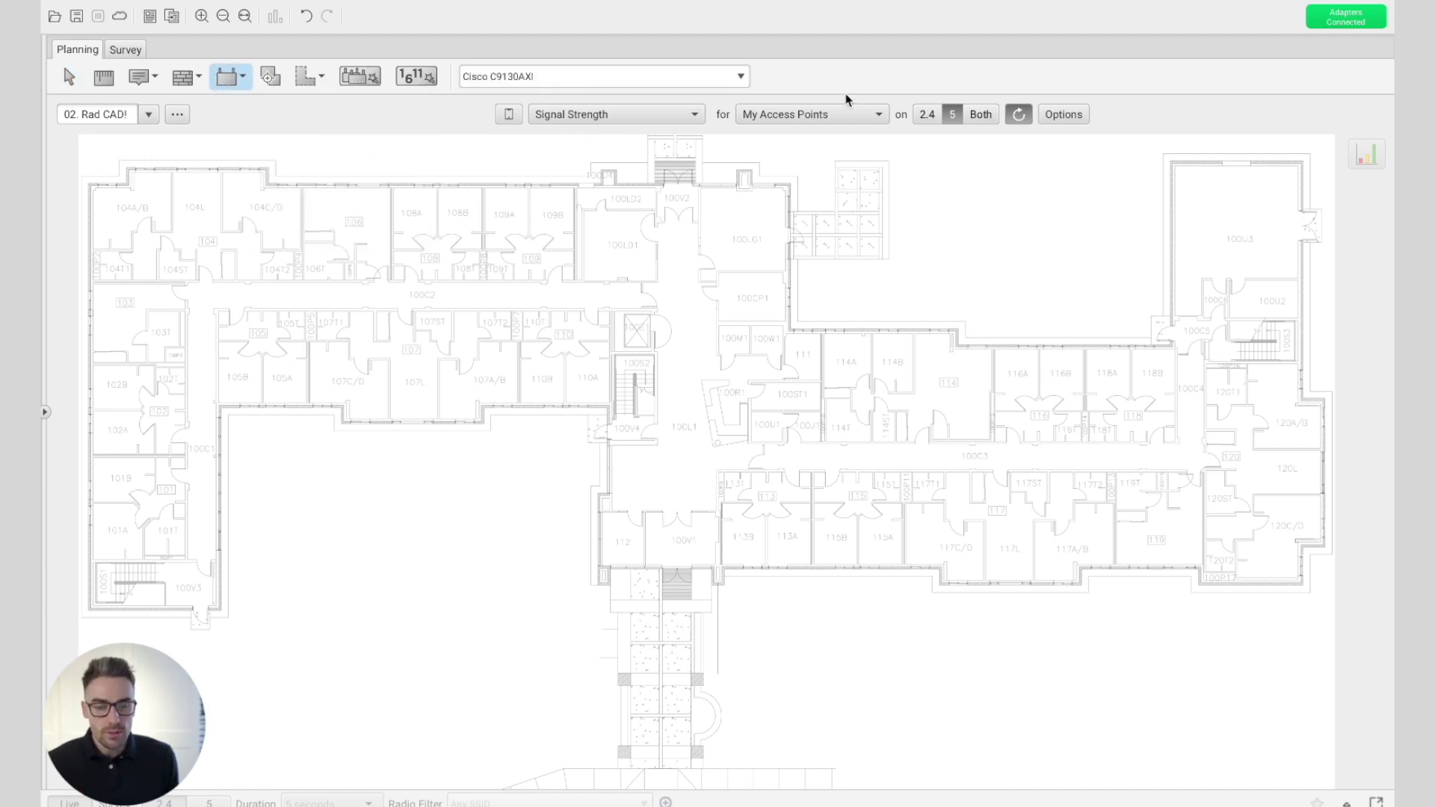
{"action": "left_click", "coordinate": [742, 75]}
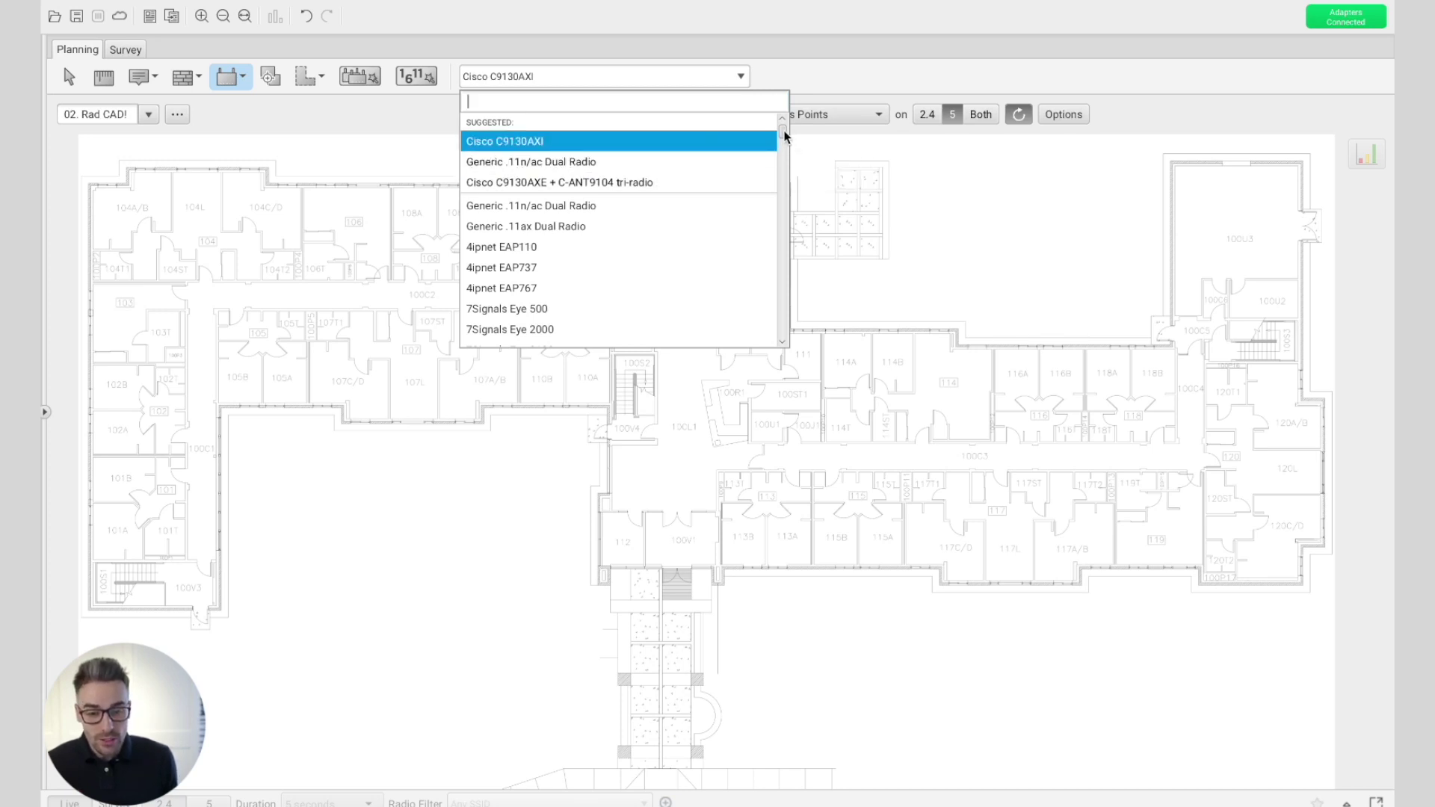
{"action": "left_click_drag", "start_coordinate": [783, 132], "coordinate": [782, 166]}
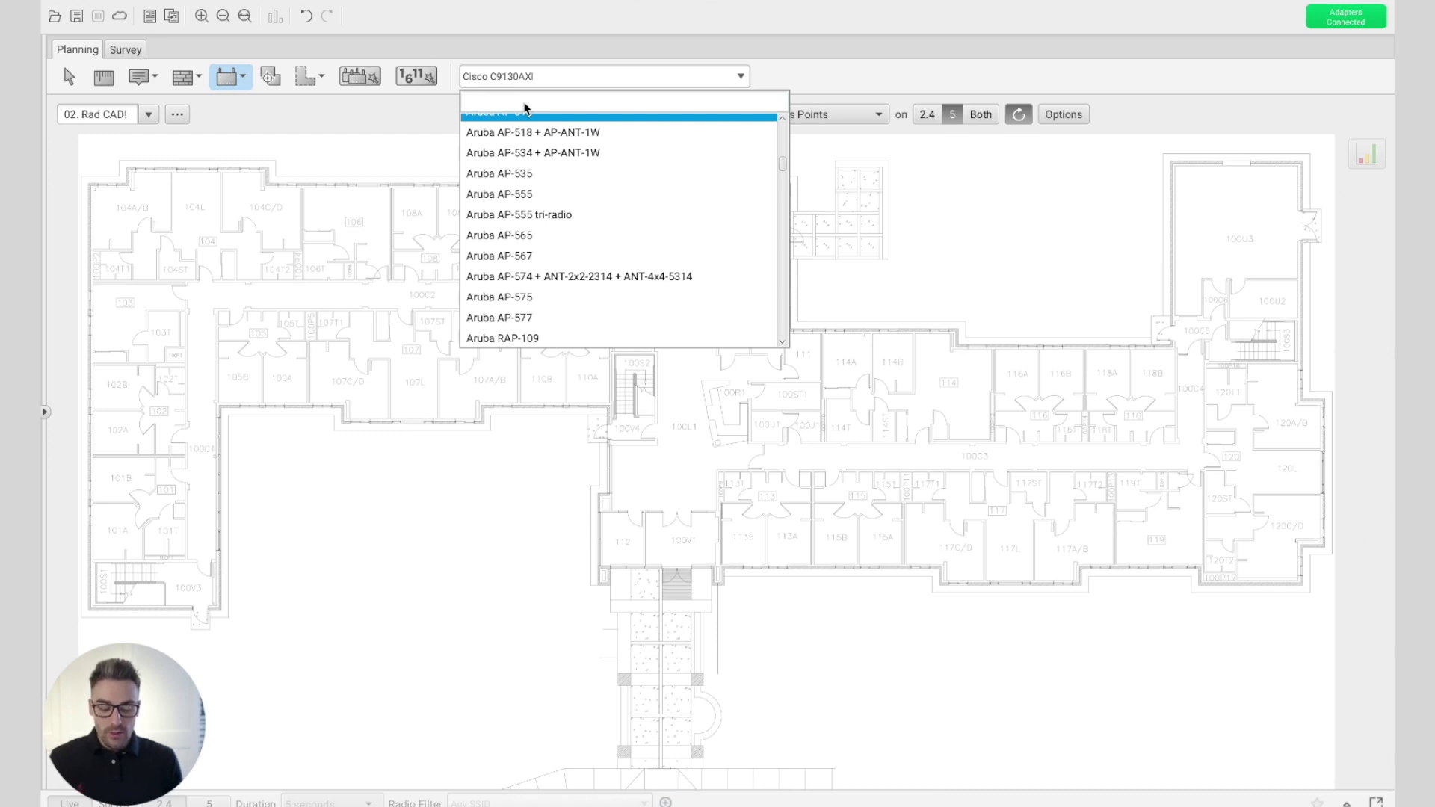
{"action": "type", "text": "cisco 9130"}
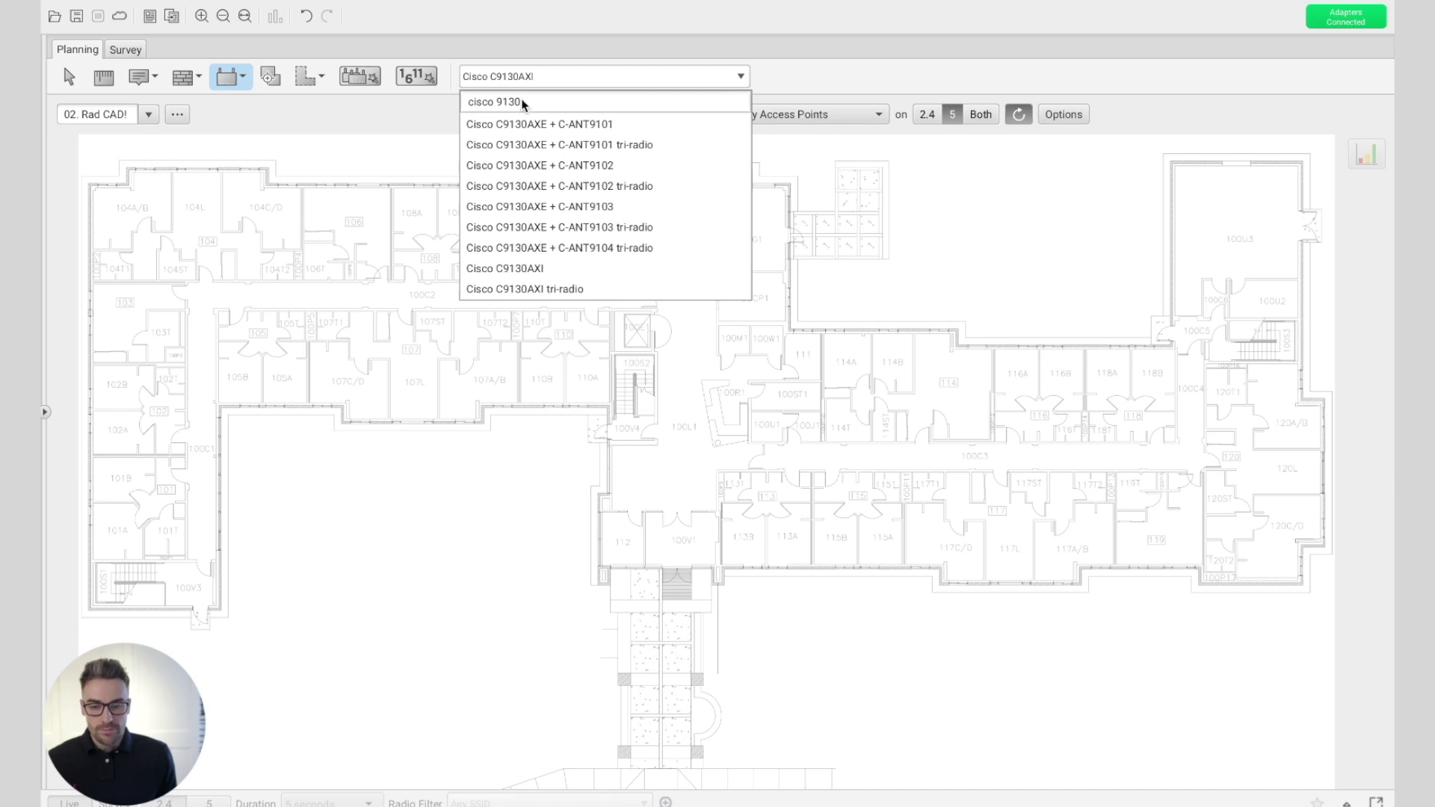
{"action": "left_click", "coordinate": [532, 267]}
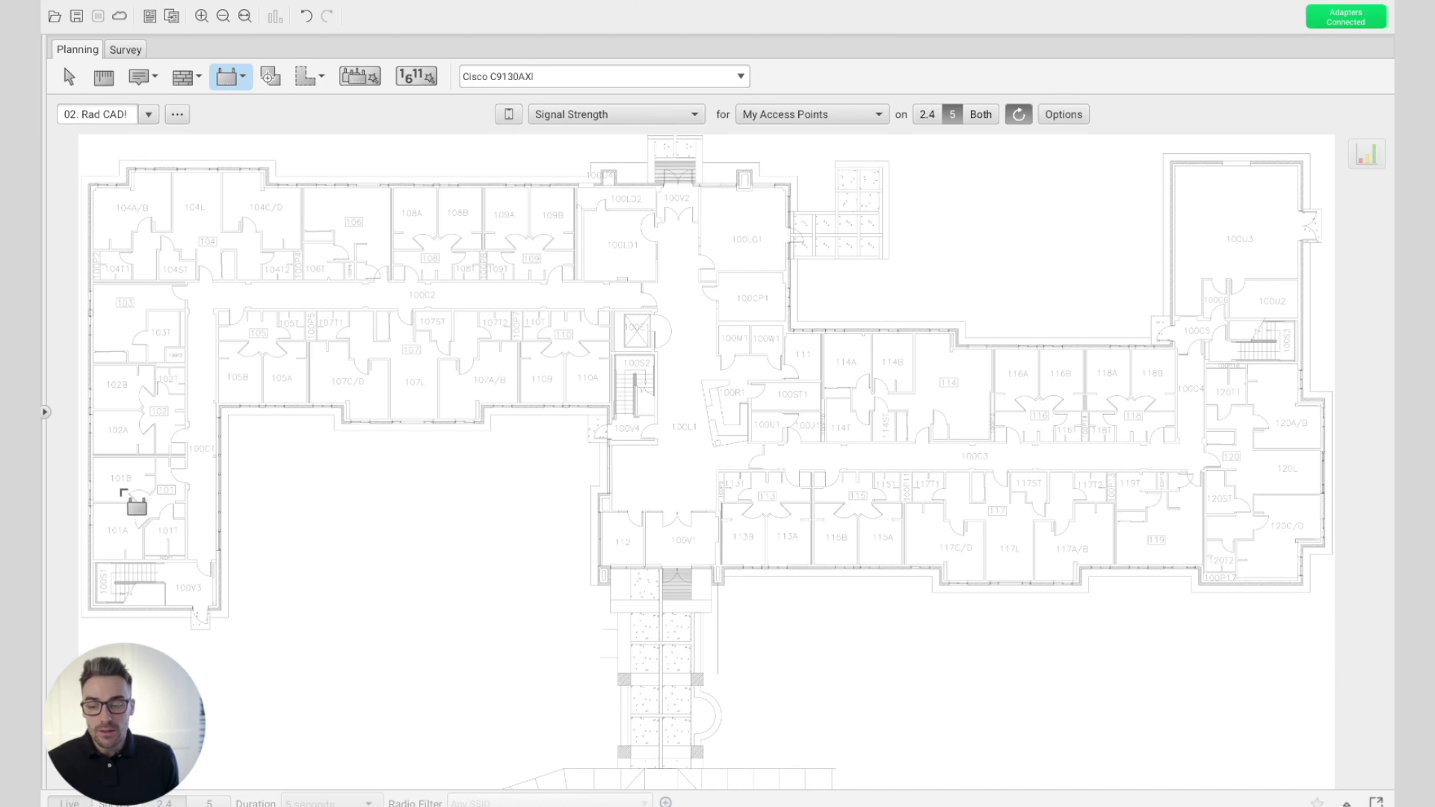
Place four access points in the west wing, in rooms 101B, 104A/B, 105B and 106
{"action": "left_click", "coordinate": [118, 476]}
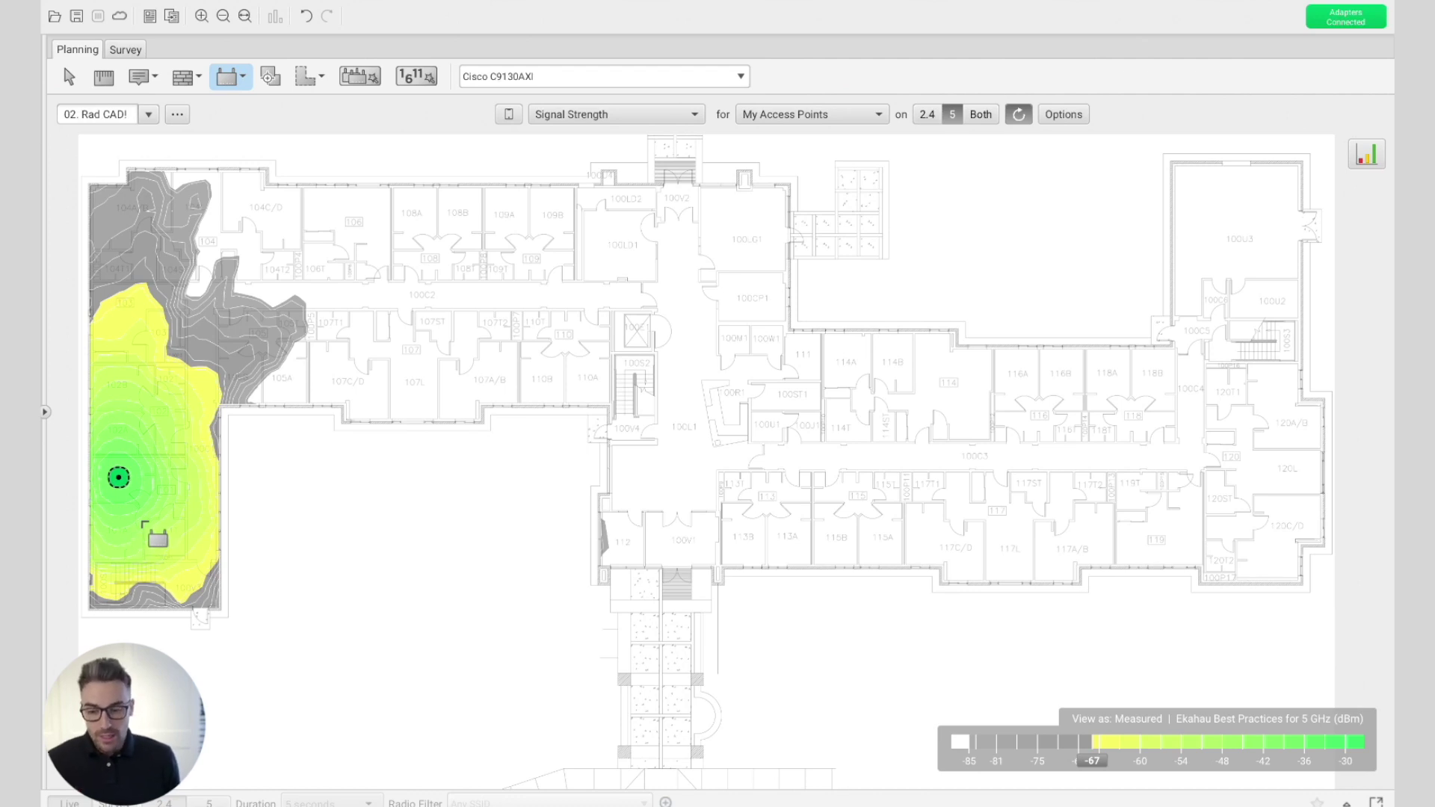
{"action": "left_click", "coordinate": [126, 212]}
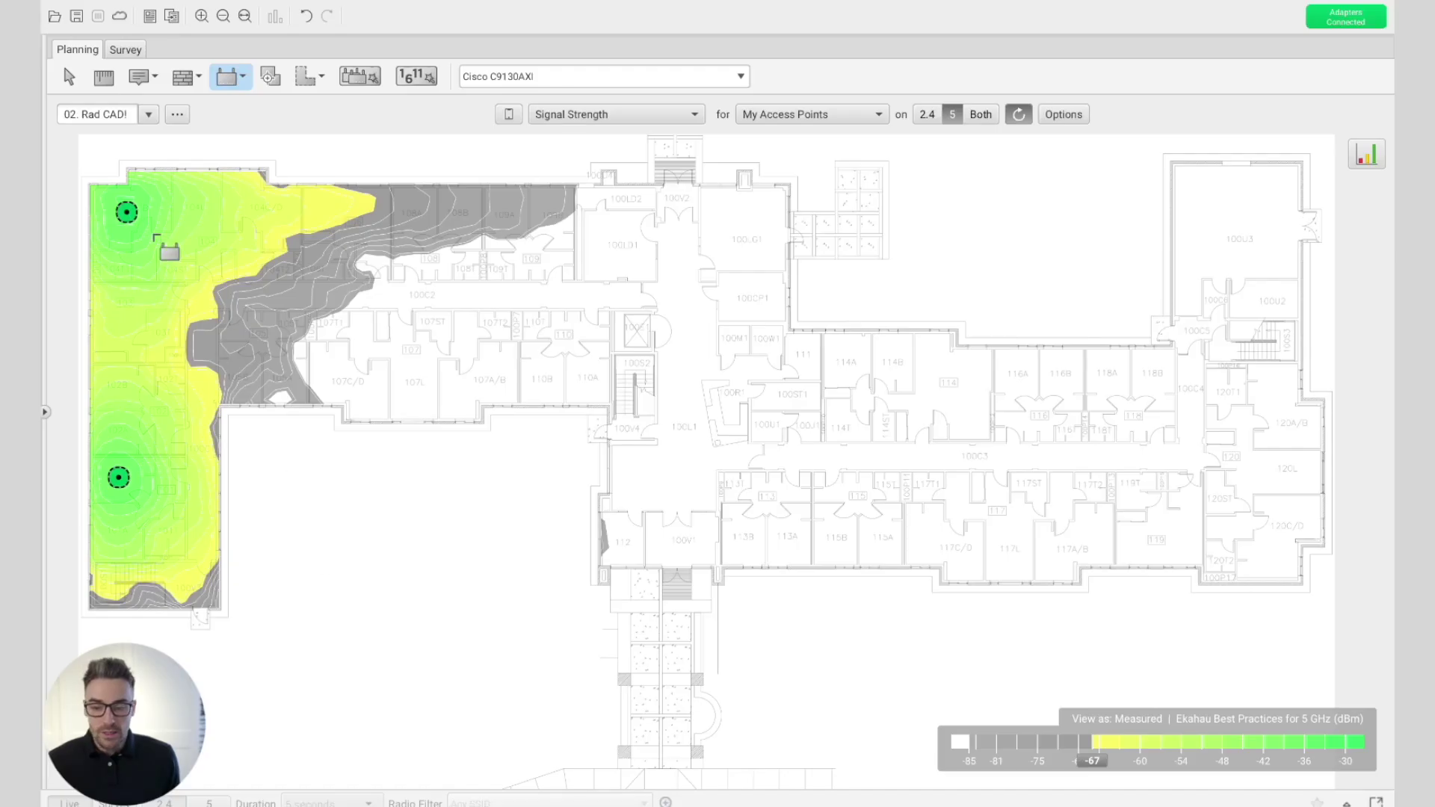
{"action": "left_click", "coordinate": [244, 375]}
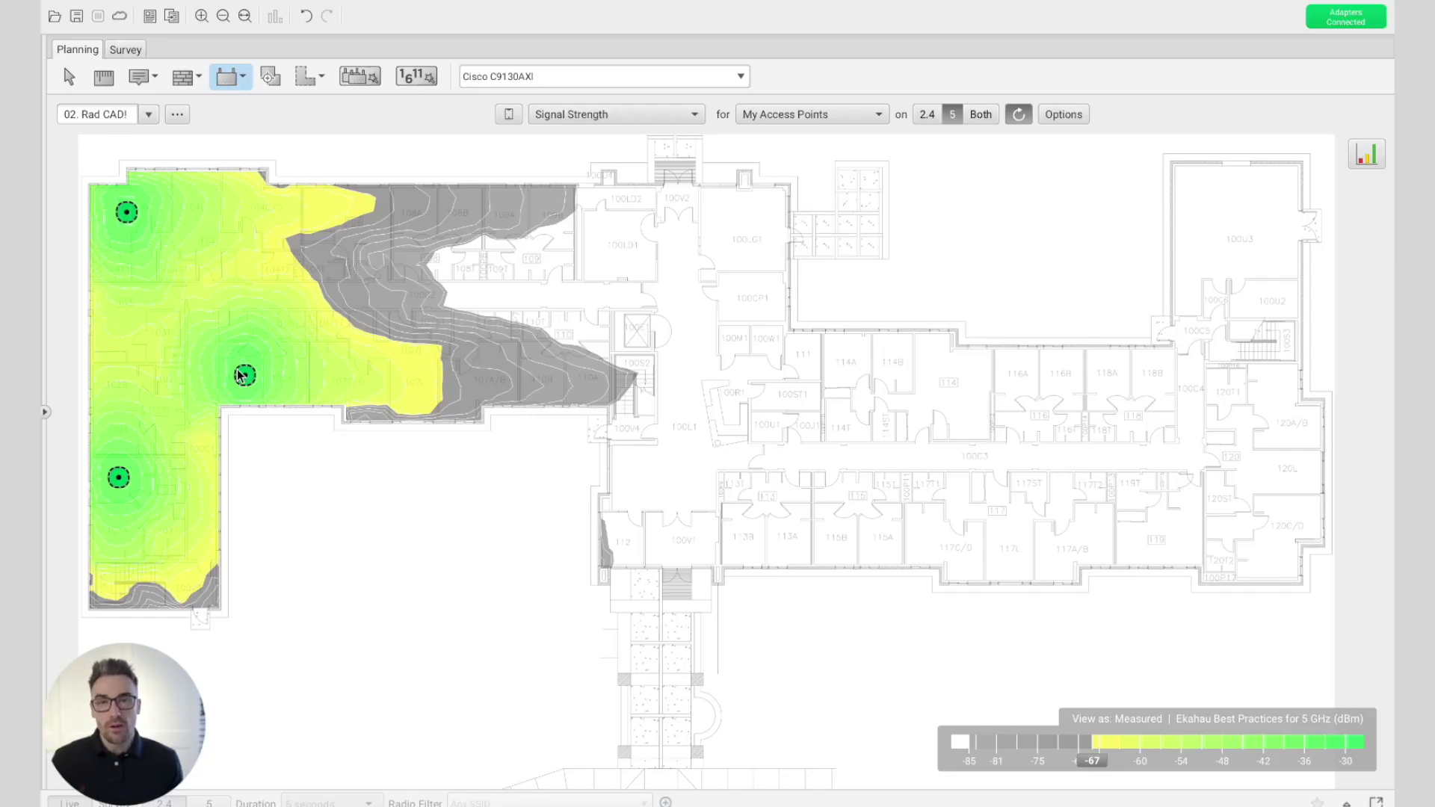
{"action": "left_click", "coordinate": [364, 224]}
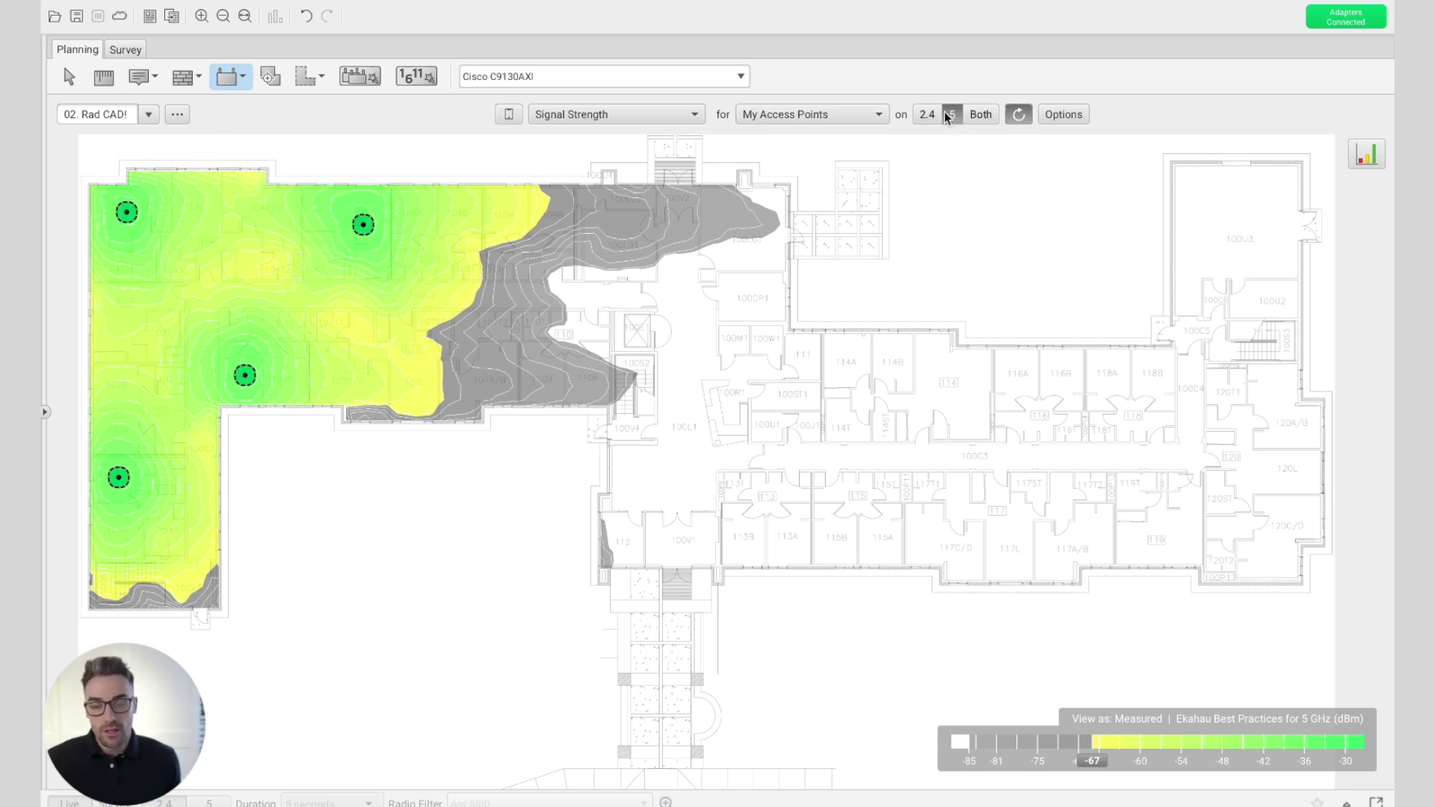
Switch the heatmap to Coverage Planning and place access points in rooms 107A/B, 109B and the large room north of 100OP1
{"action": "left_click", "coordinate": [683, 117]}
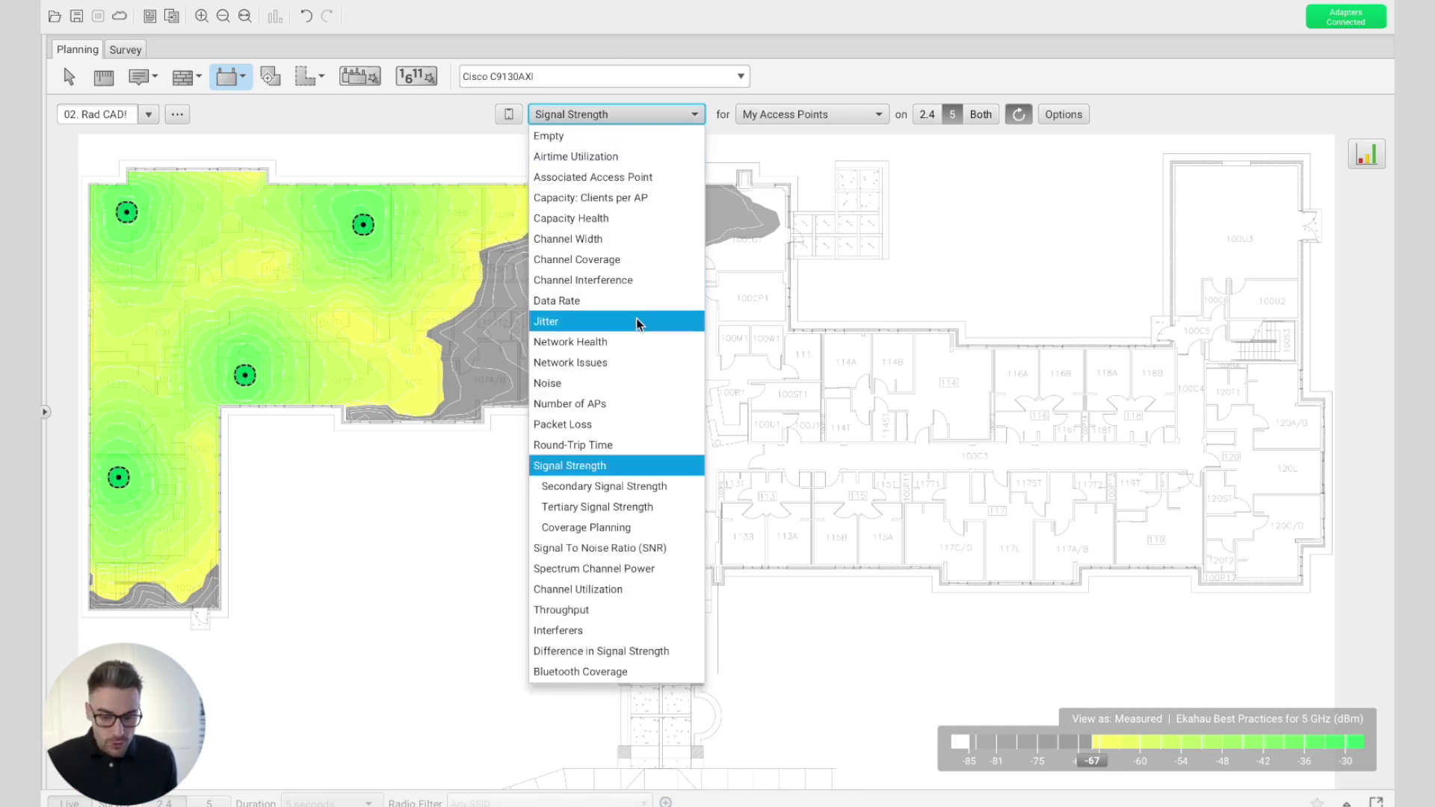
{"action": "left_click", "coordinate": [596, 528]}
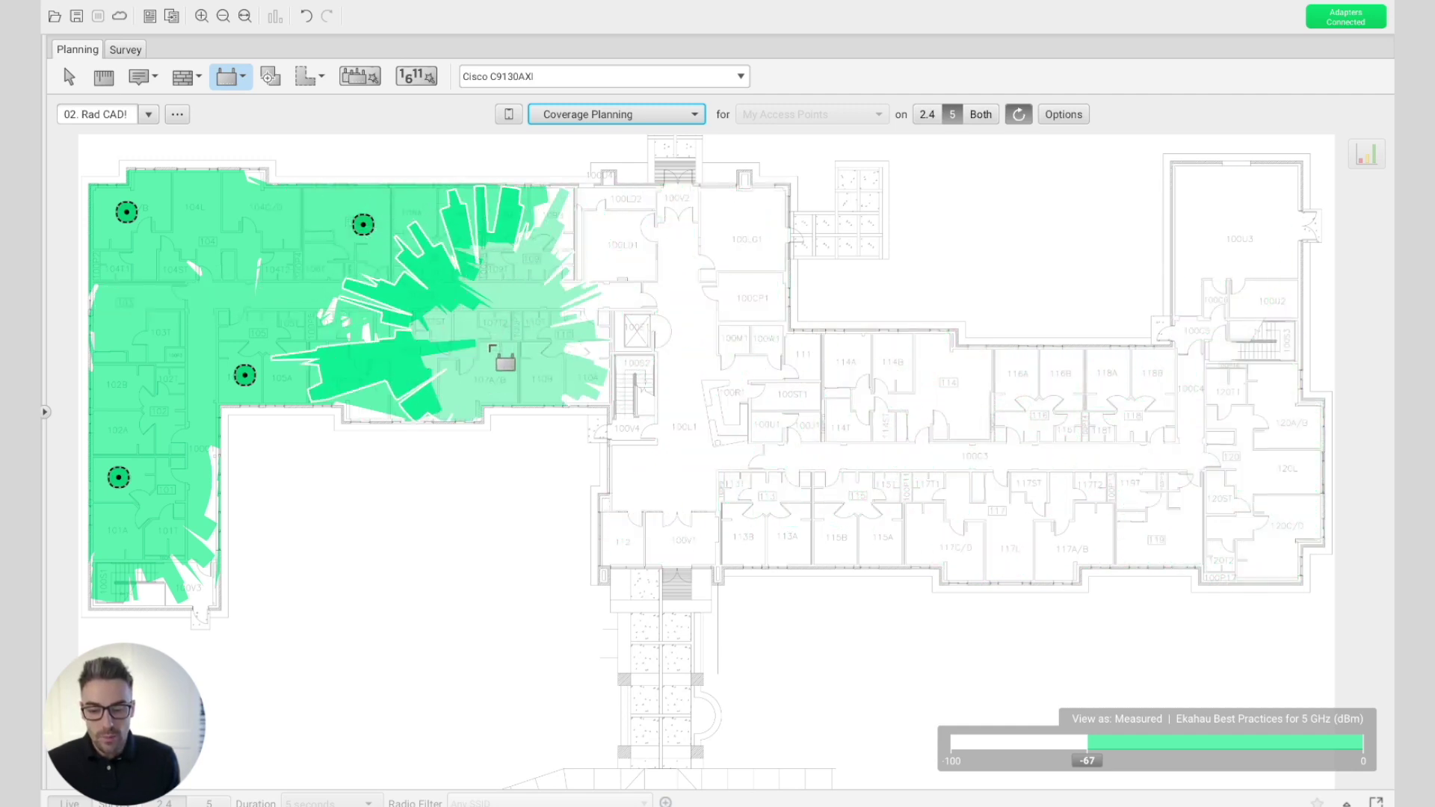
{"action": "left_click", "coordinate": [493, 378]}
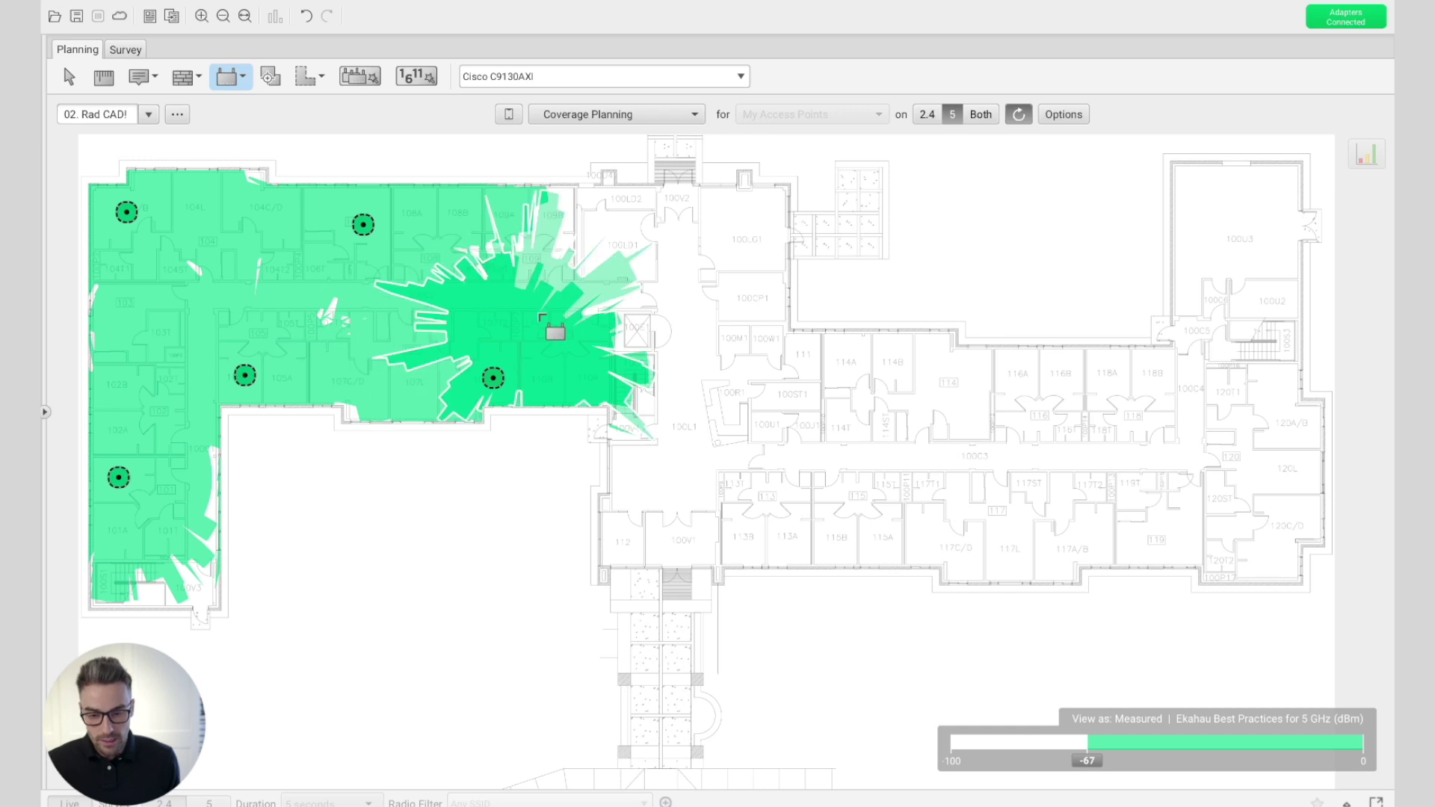
{"action": "left_click", "coordinate": [551, 217]}
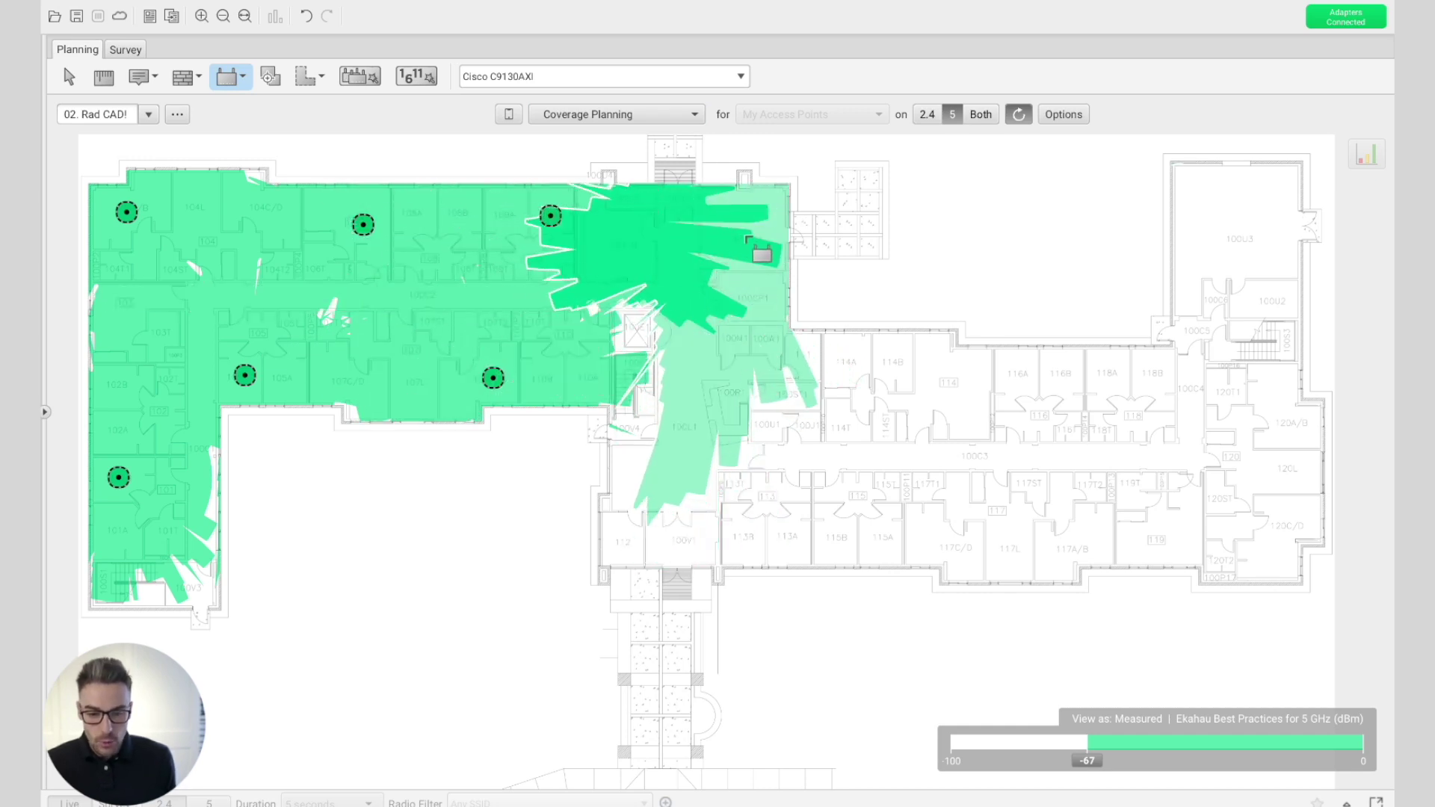
{"action": "left_click", "coordinate": [747, 233]}
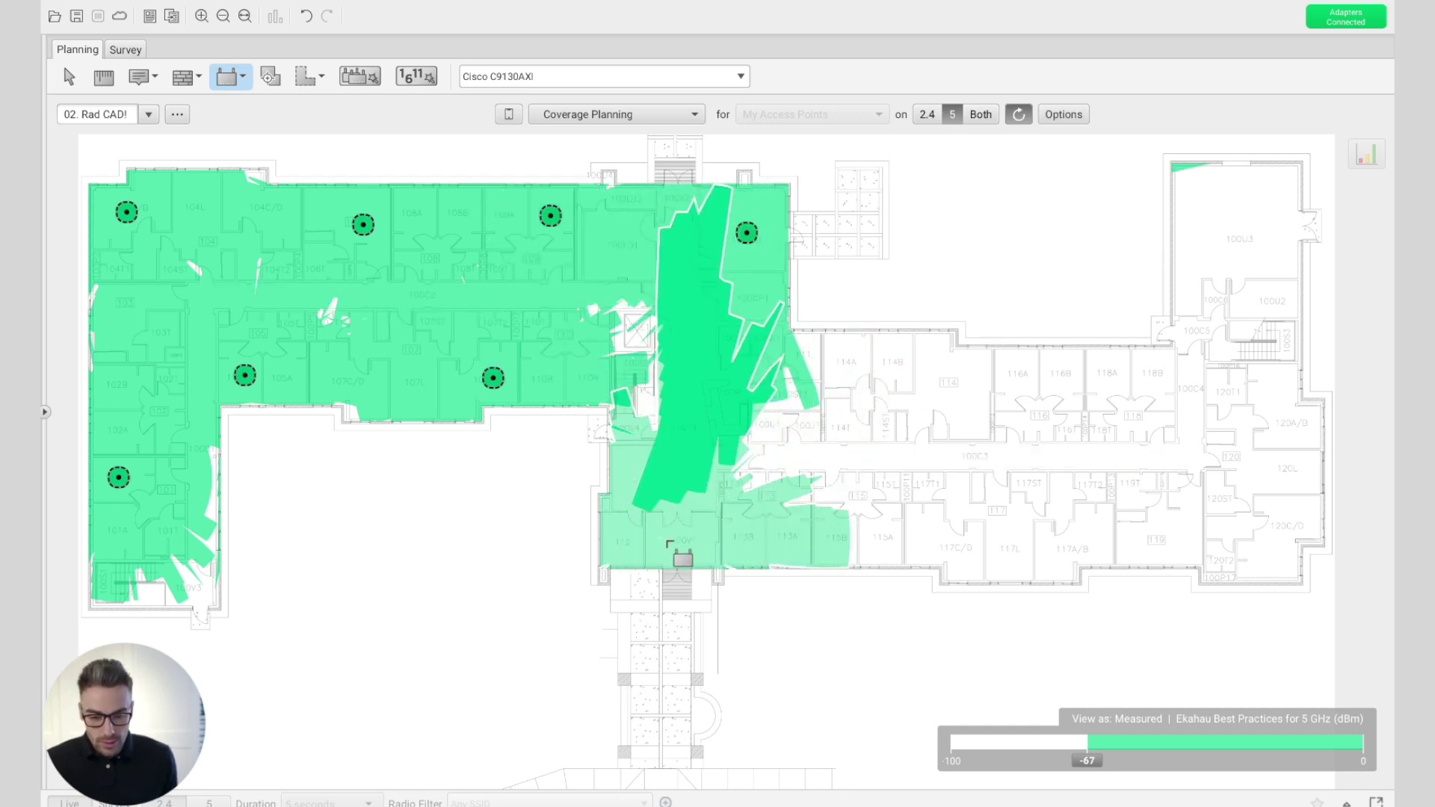
Place access points across the entrance and east wing, in 100V1, 114A, 115B, 116A, 117L, 119, 120L and 100U3
{"action": "left_click", "coordinate": [665, 537]}
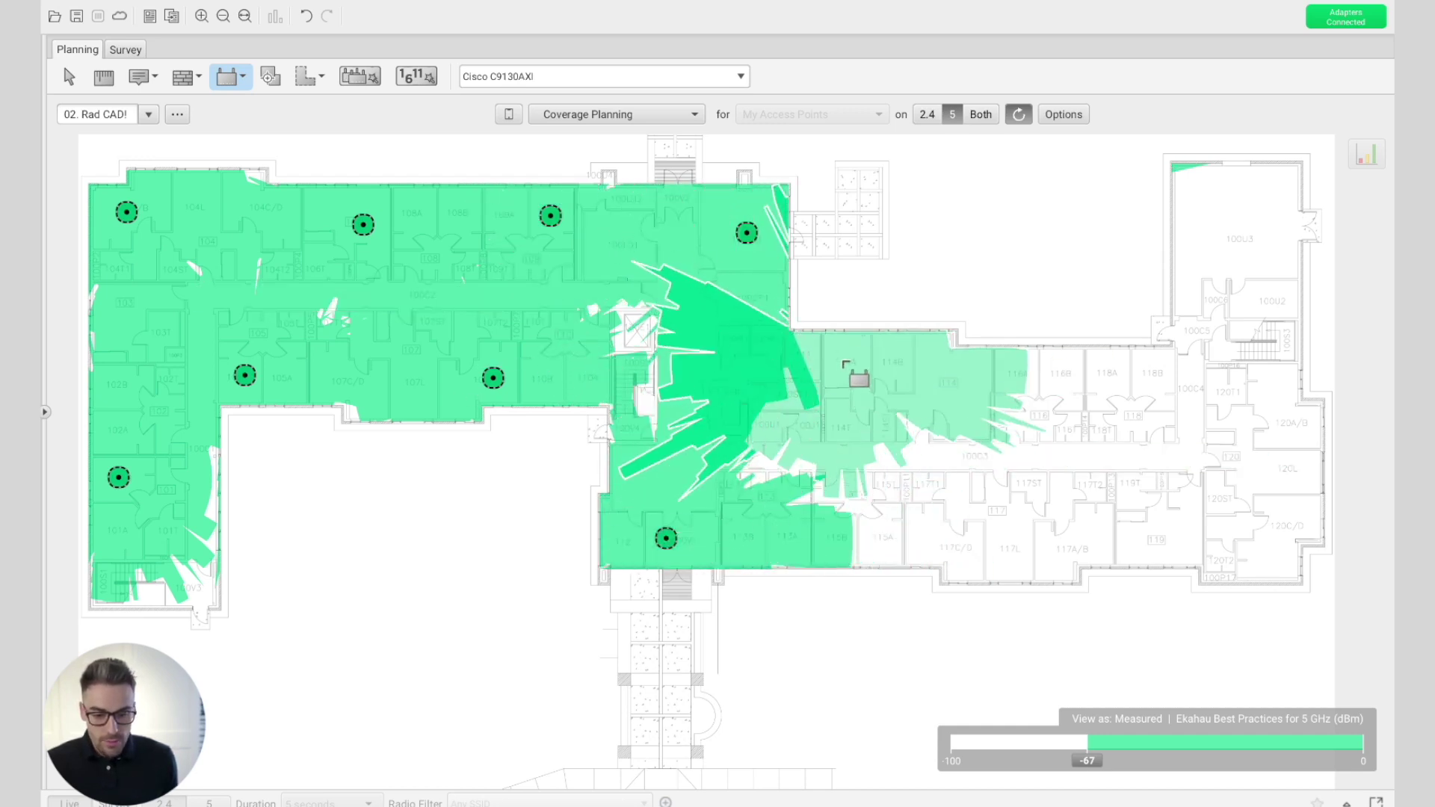
{"action": "left_click", "coordinate": [840, 359]}
{"action": "left_click", "coordinate": [838, 540]}
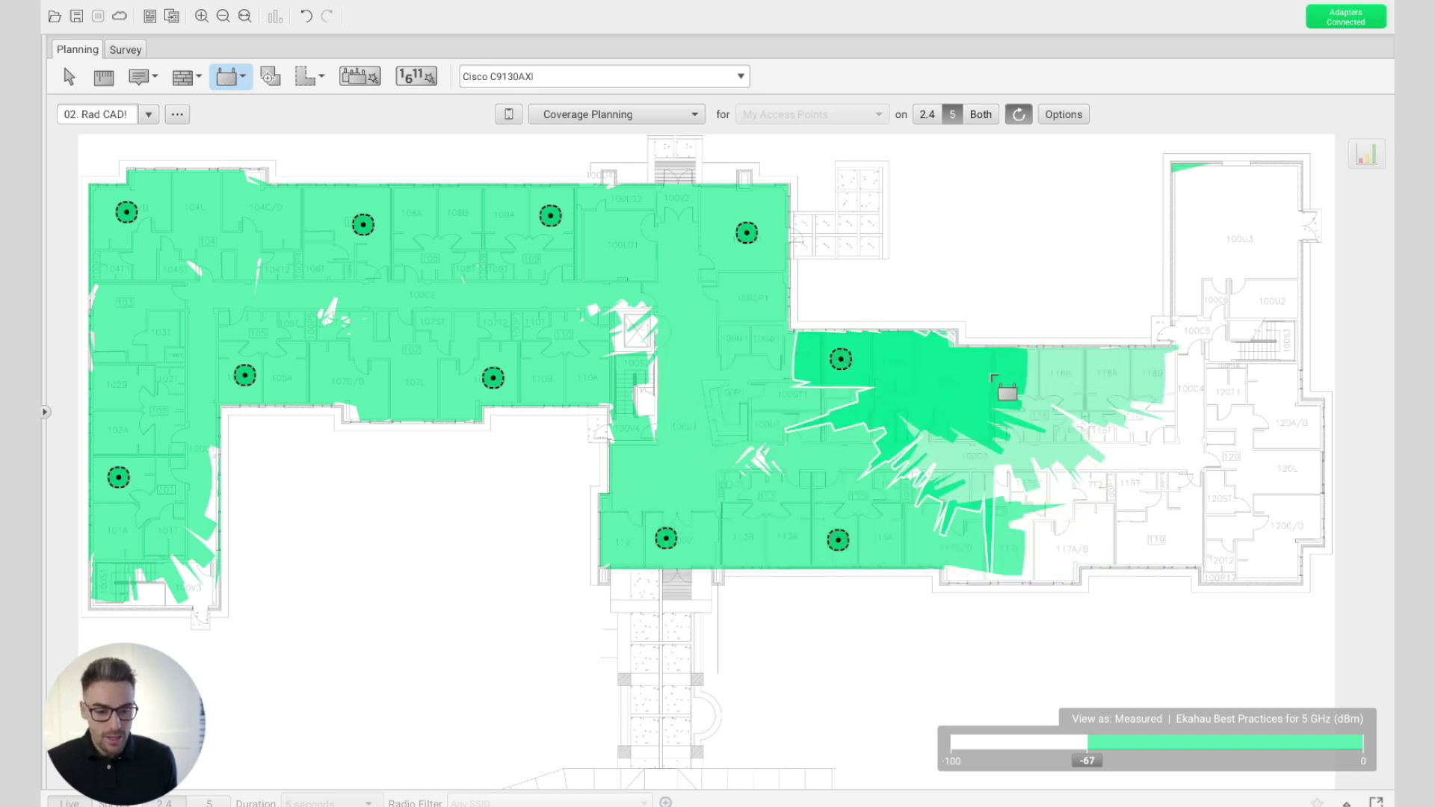
{"action": "left_click", "coordinate": [1020, 369]}
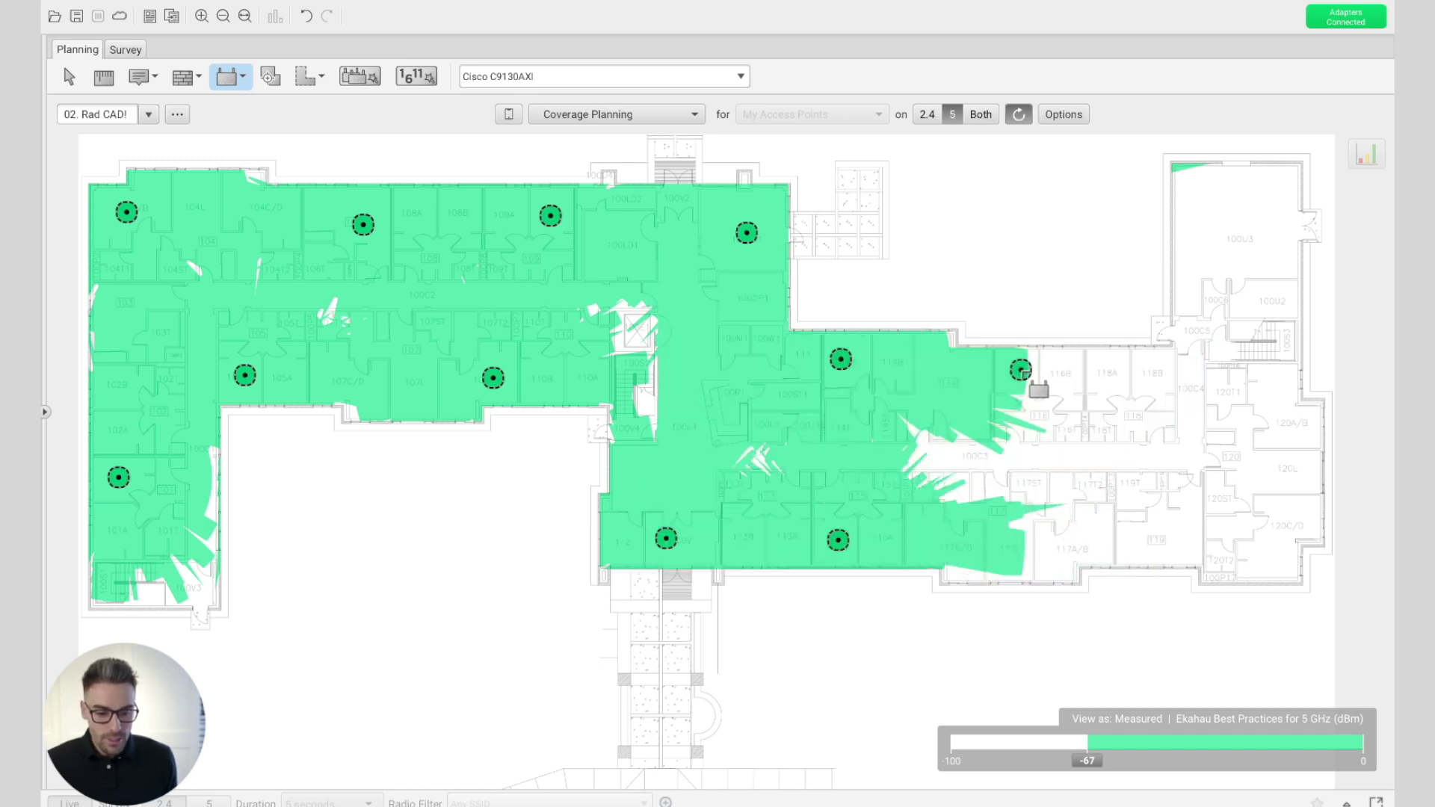
{"action": "left_click", "coordinate": [1005, 544]}
{"action": "left_click", "coordinate": [1154, 541]}
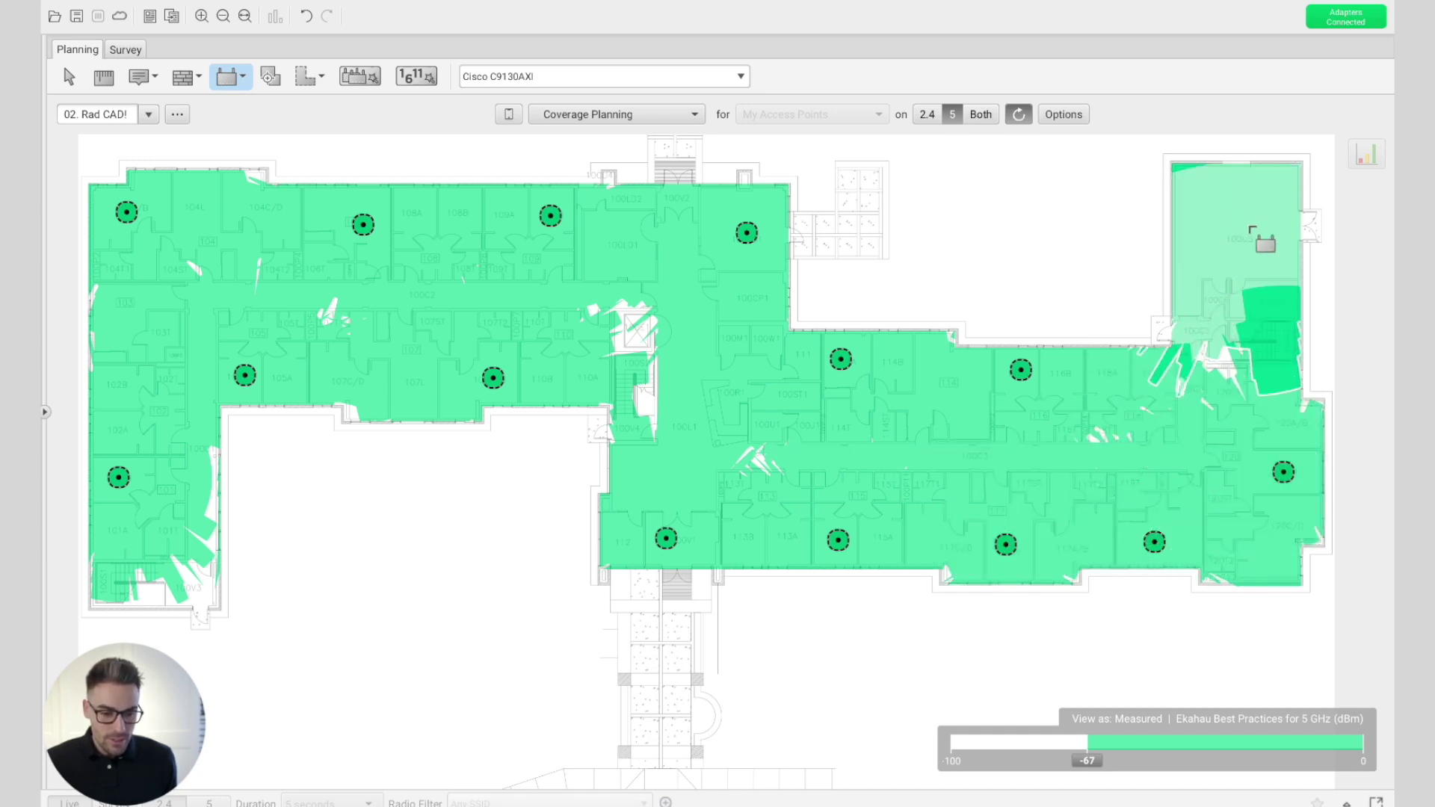
{"action": "left_click", "coordinate": [1243, 223]}
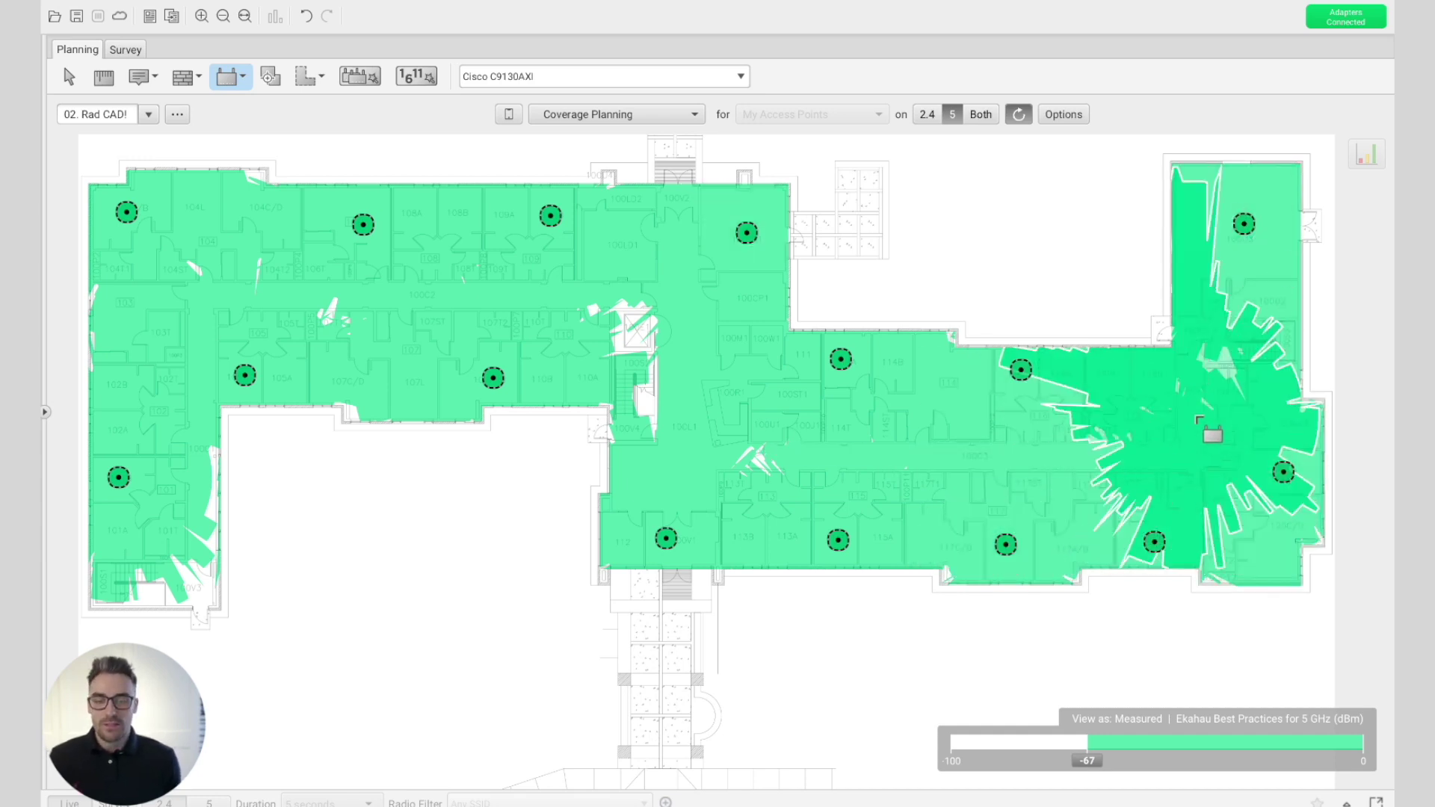
Review the Signal Strength heatmap for the placed access points, and switch it to Secondary Signal Strength
{"action": "left_click", "coordinate": [627, 113]}
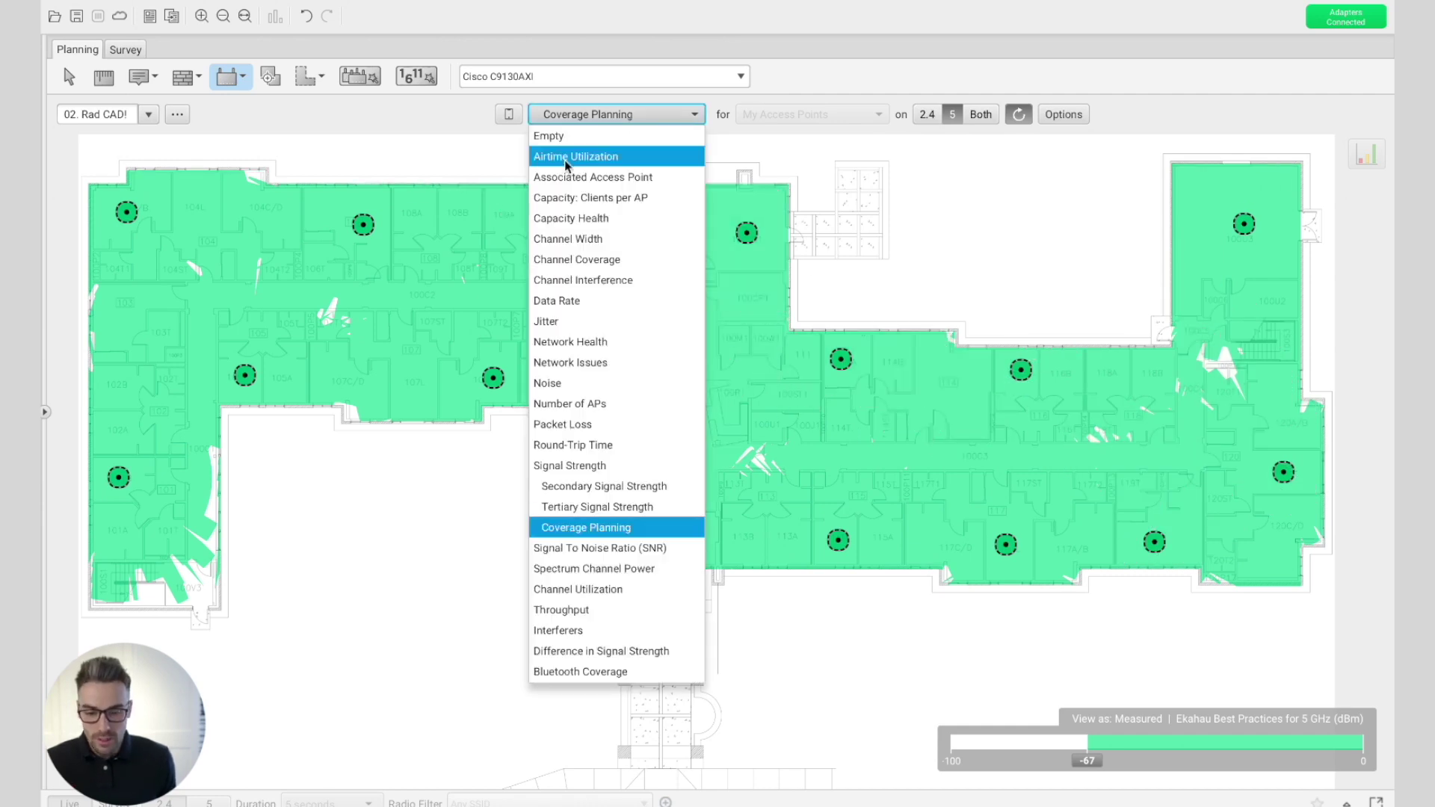
{"action": "left_click", "coordinate": [610, 462]}
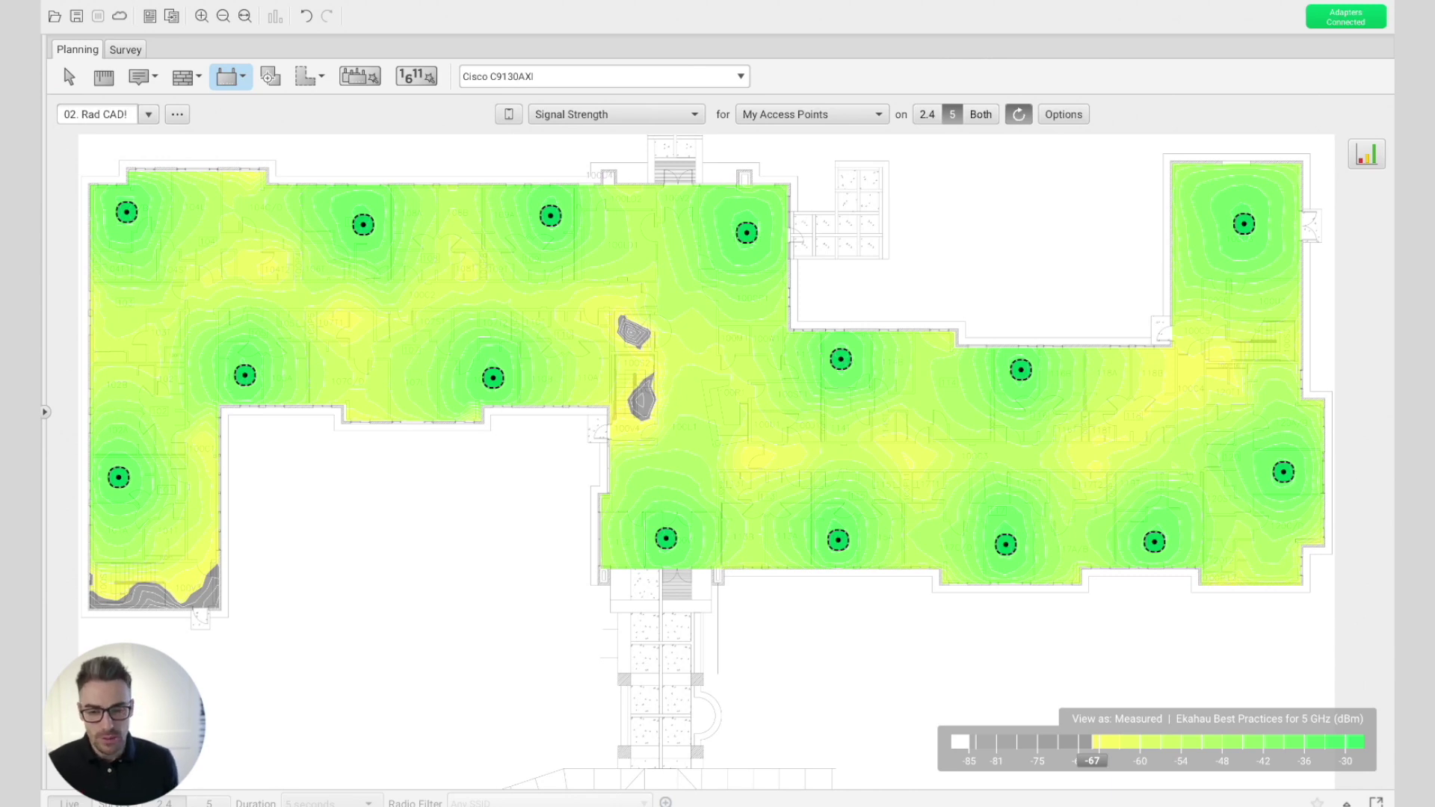
{"action": "left_click", "coordinate": [623, 114]}
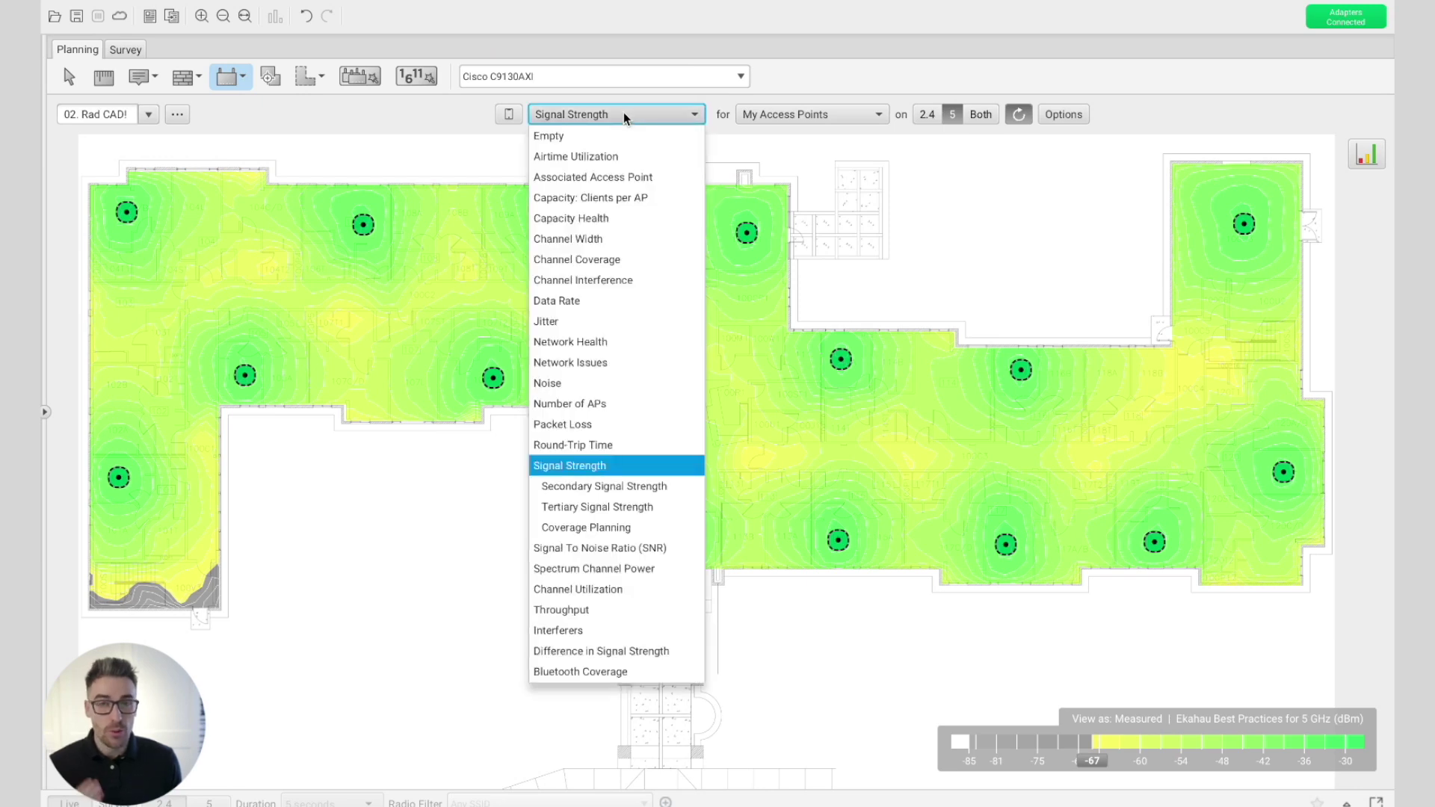
{"action": "left_click", "coordinate": [659, 484]}
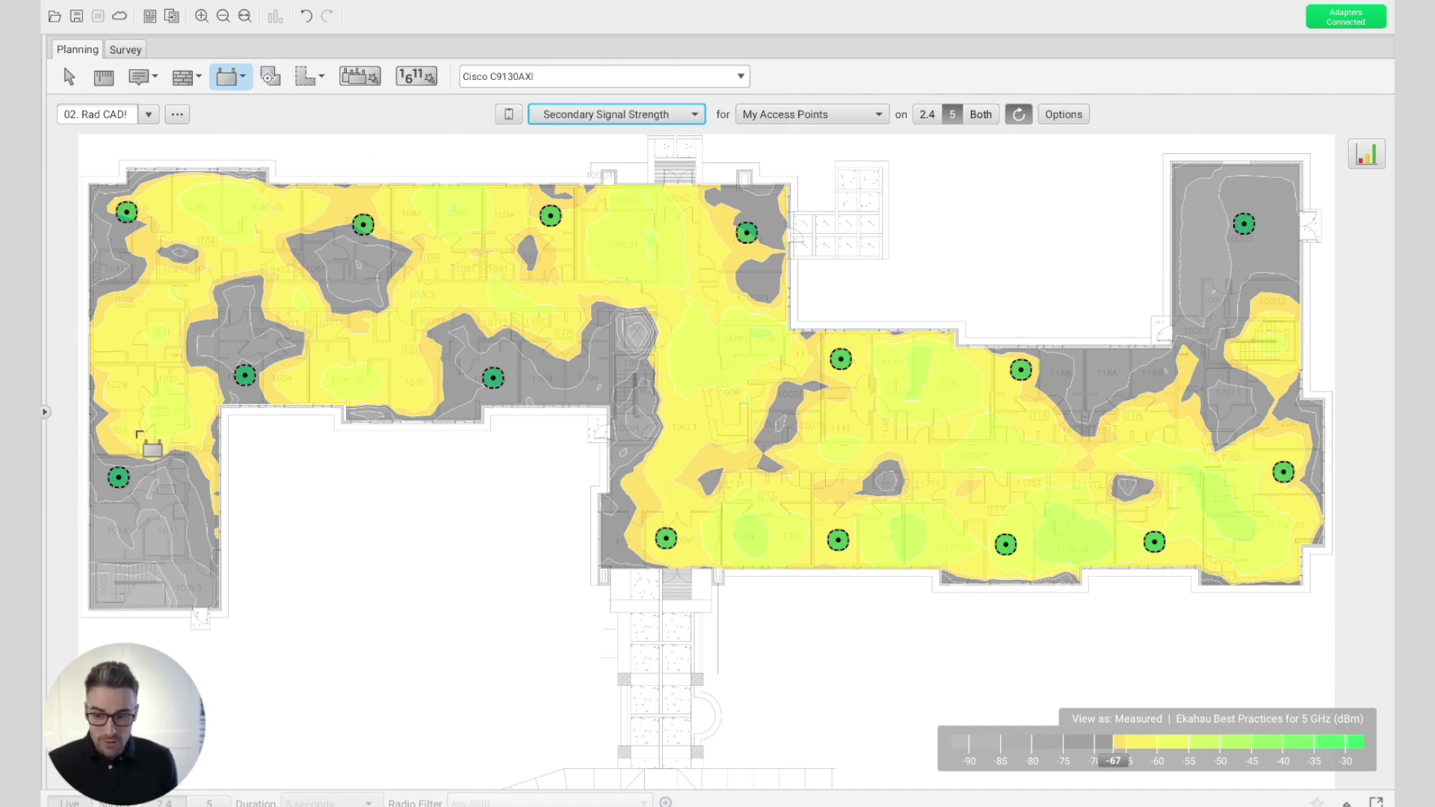
Add an access point on the far west side, repositioning it to room 102B and moving the one in room 101B to 101A
{"action": "left_click", "coordinate": [113, 329]}
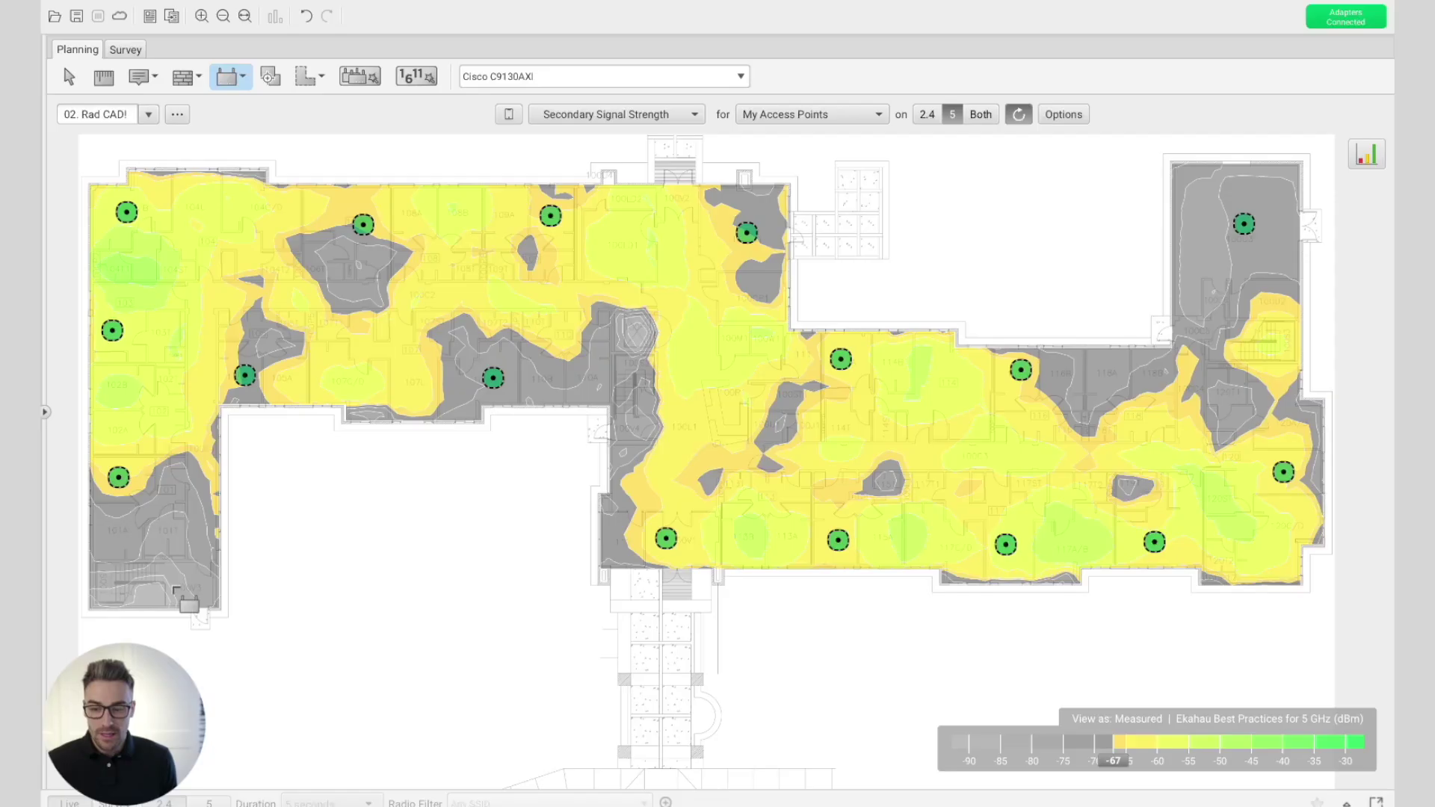
{"action": "left_click", "coordinate": [69, 78]}
{"action": "left_click_drag", "start_coordinate": [119, 476], "coordinate": [121, 540]}
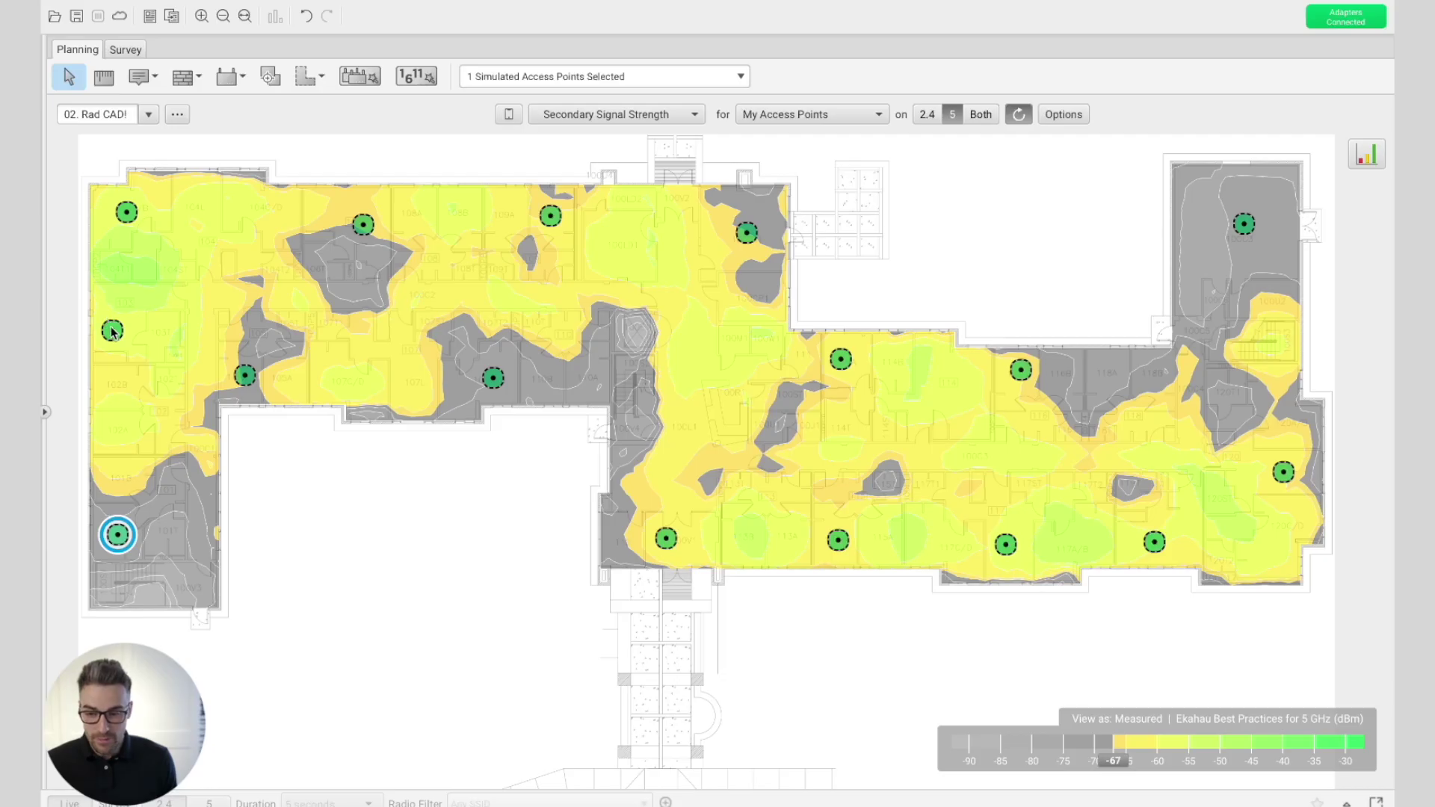
{"action": "left_click_drag", "start_coordinate": [113, 334], "coordinate": [117, 404]}
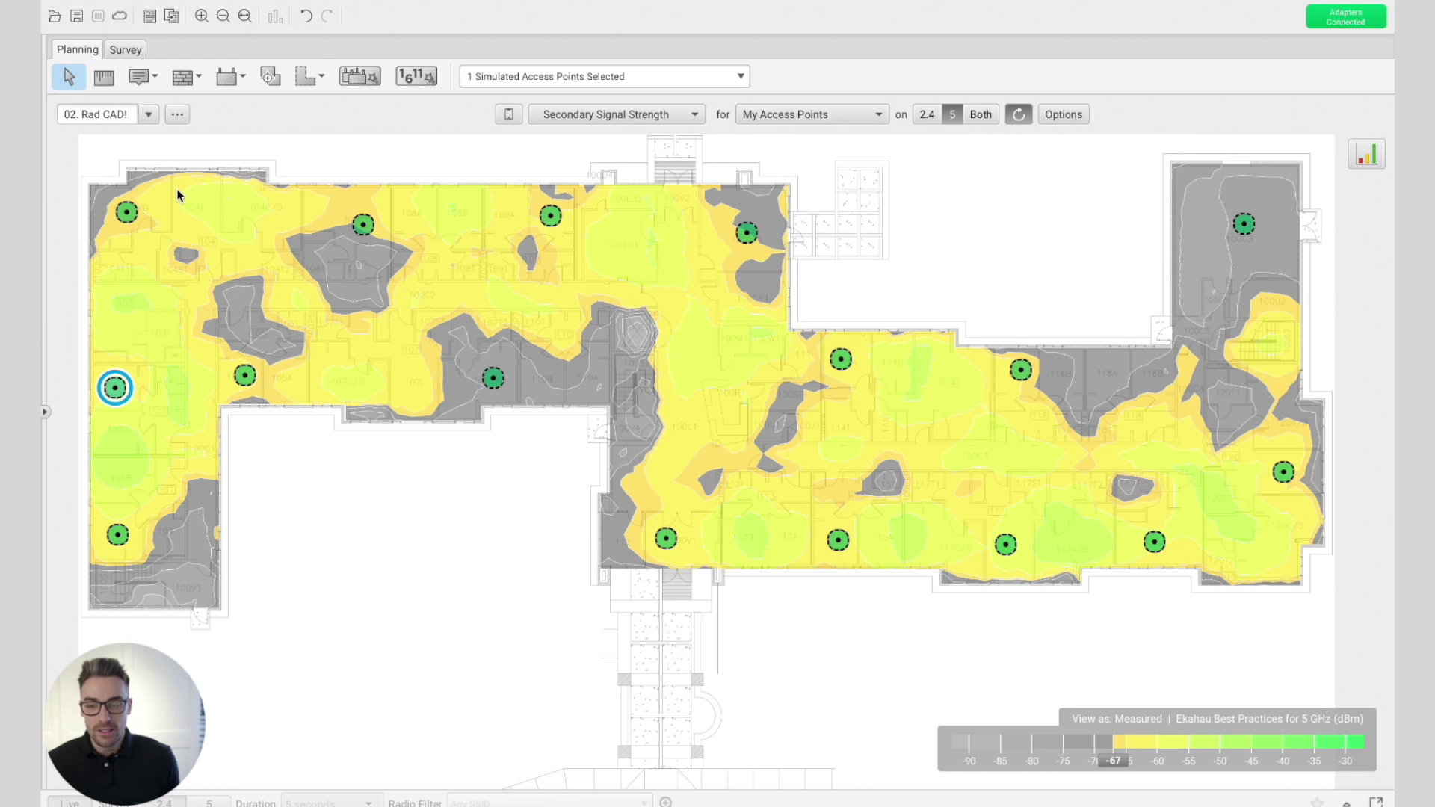
Add access points in rooms 104C/D, 107C/D and 110A to fill secondary coverage gaps in the west wing
{"action": "left_click", "coordinate": [228, 76]}
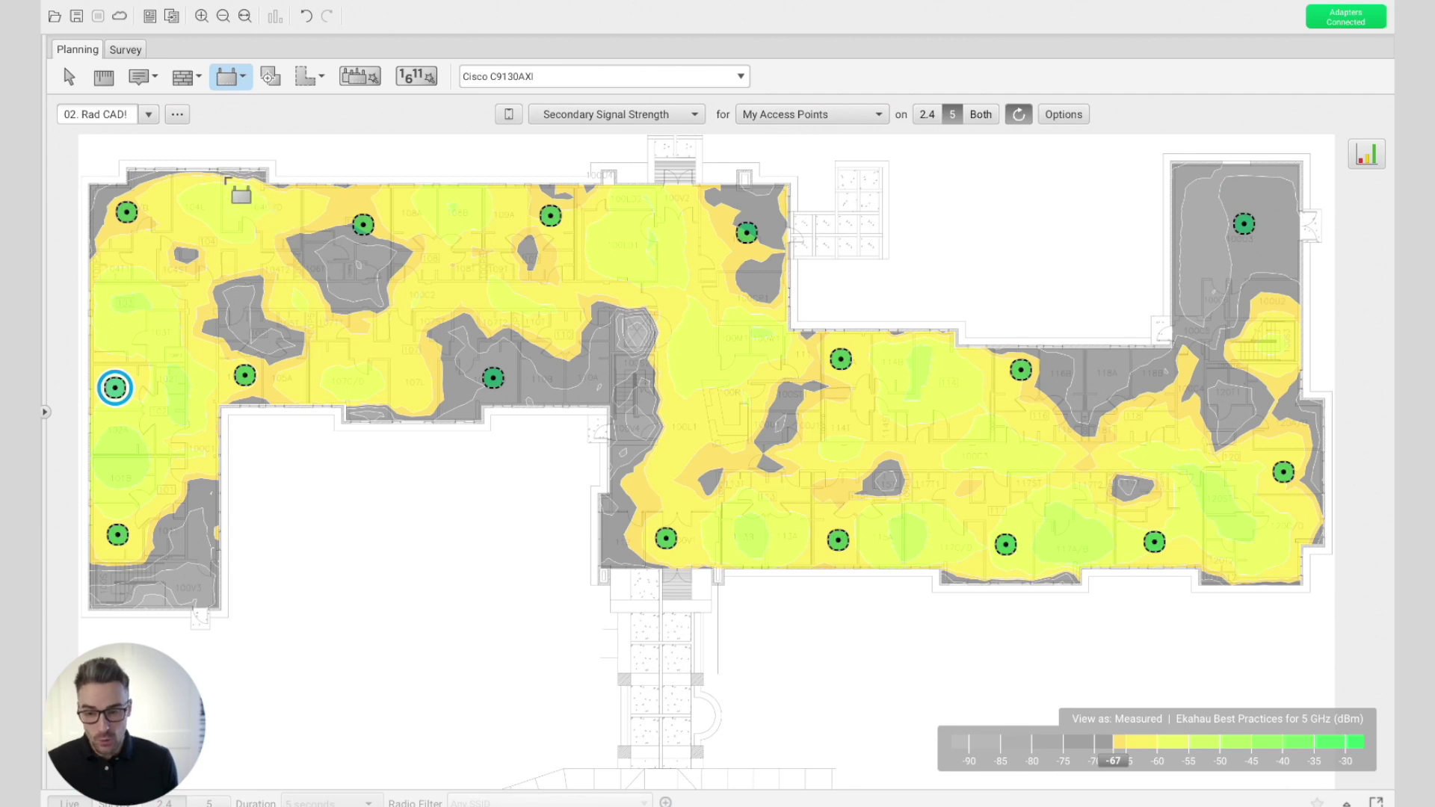
{"action": "left_click", "coordinate": [243, 203]}
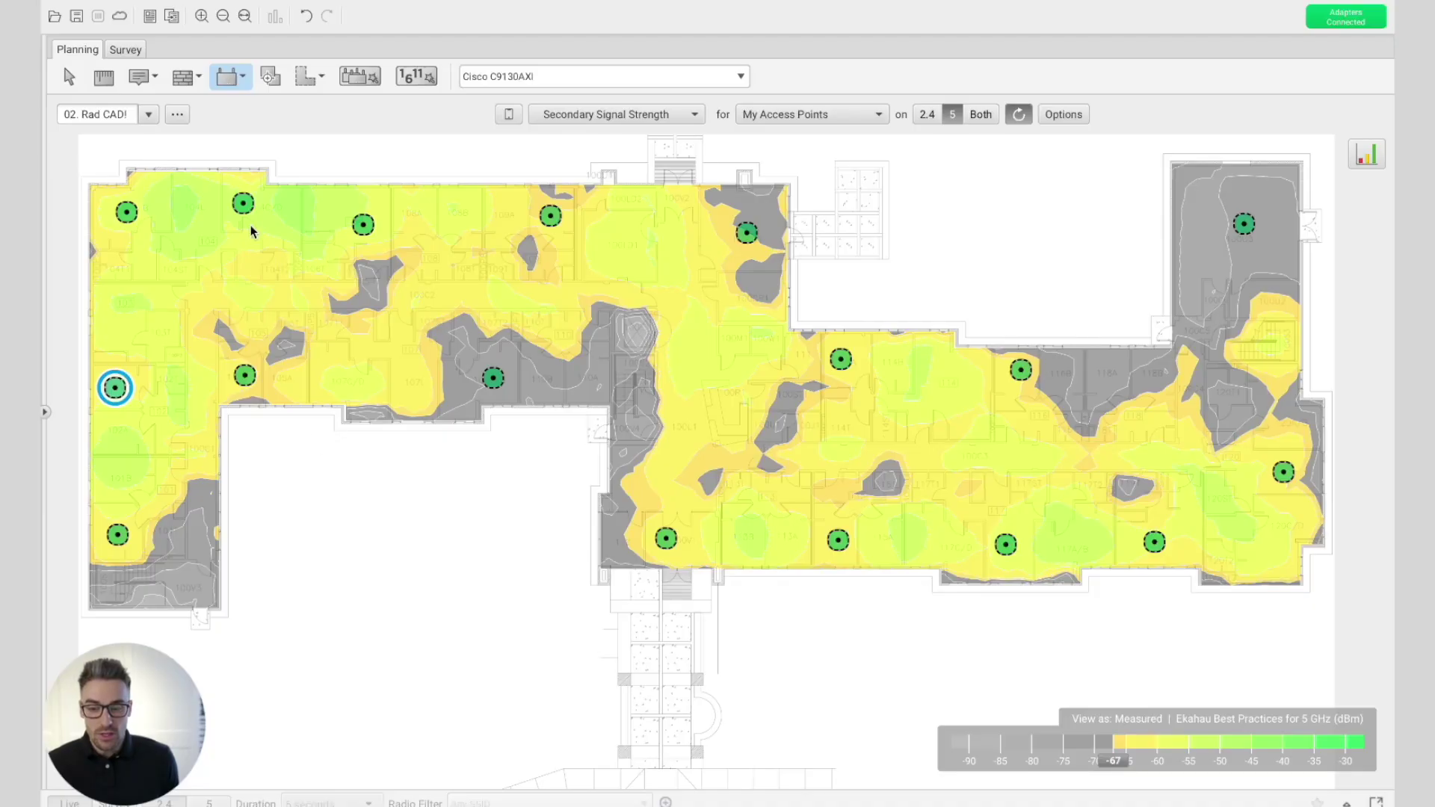
{"action": "left_click", "coordinate": [367, 389]}
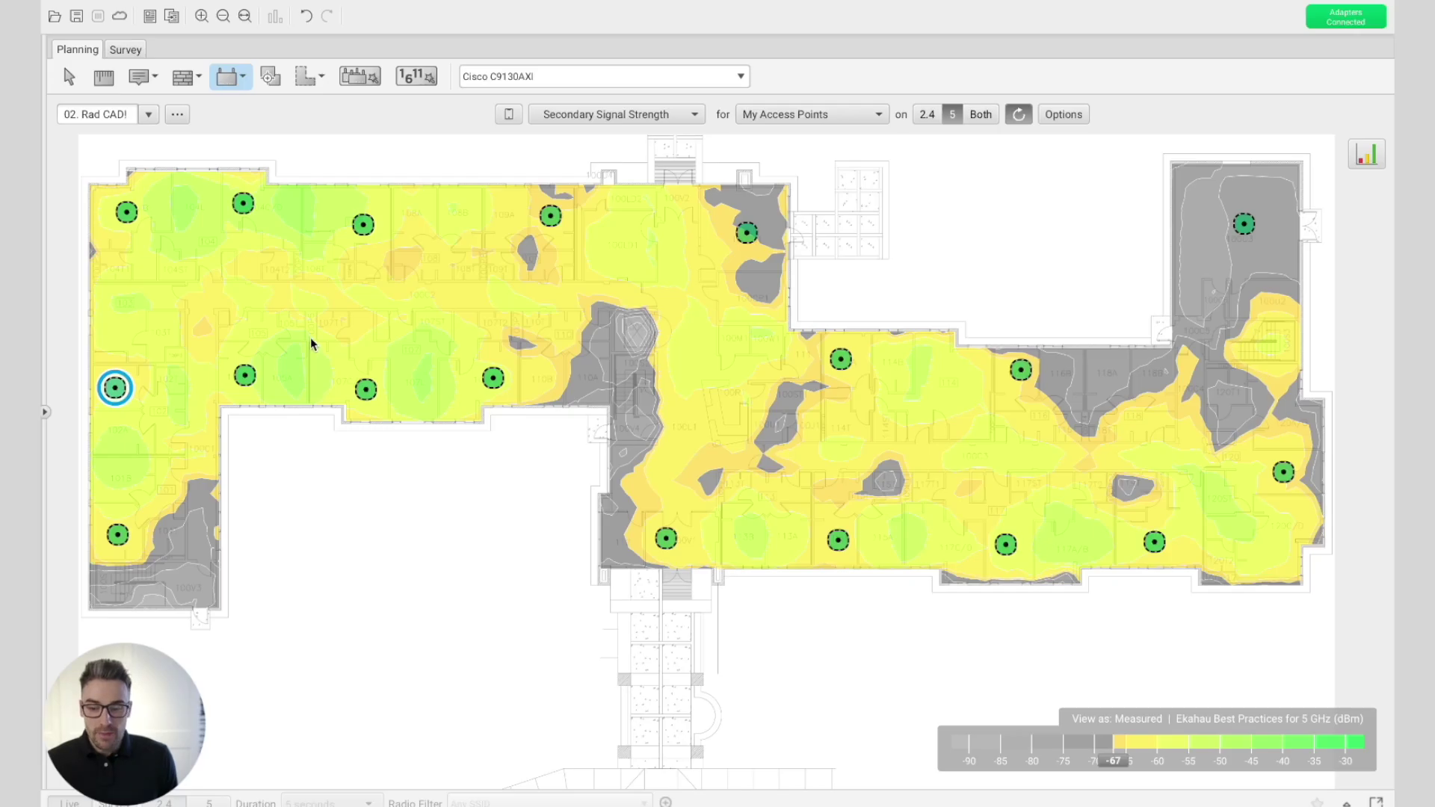
{"action": "left_click", "coordinate": [583, 379]}
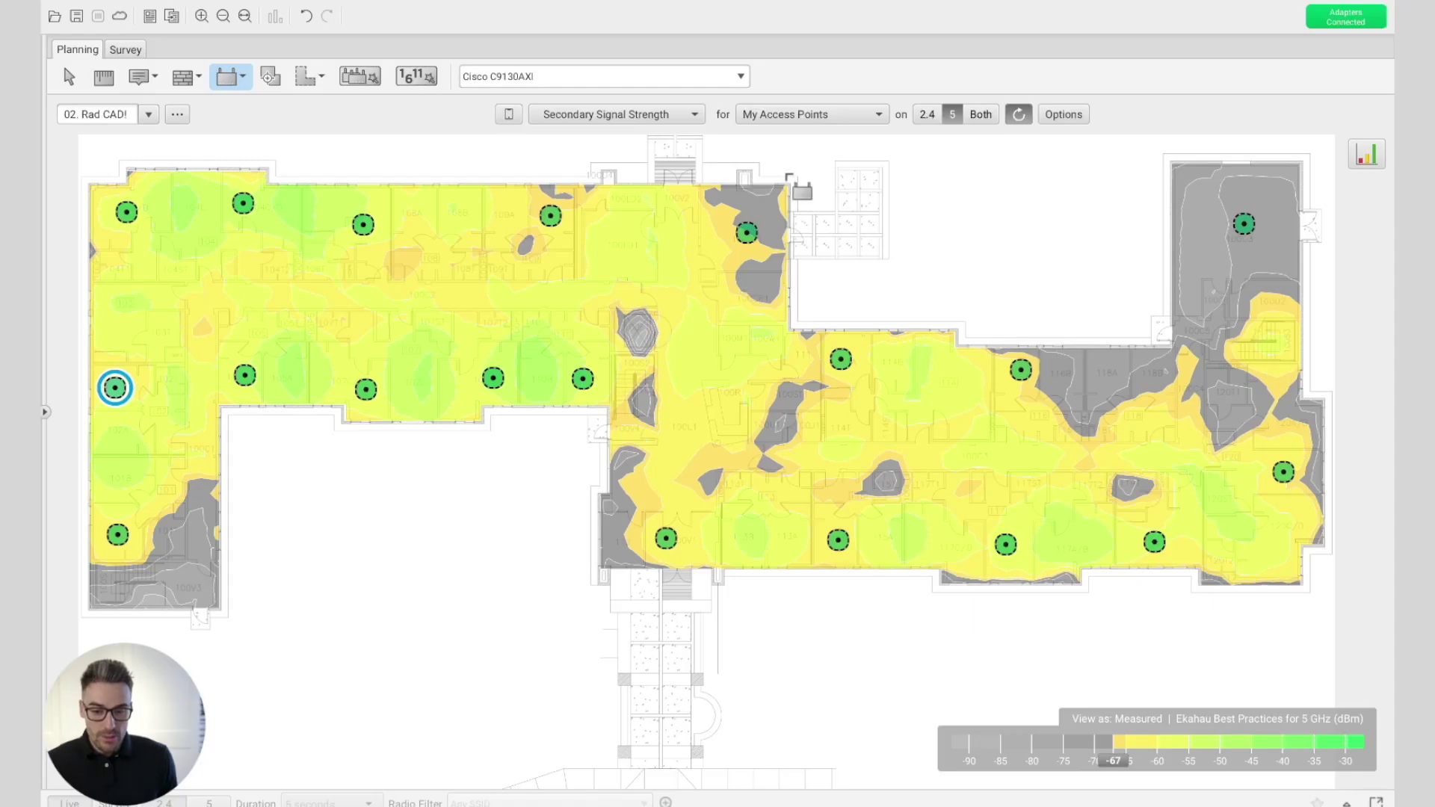
Add access points in rooms 100OP1, 118A, 120A/B, 100U2 and the central lobby 100L1 for secondary coverage
{"action": "left_click", "coordinate": [751, 298]}
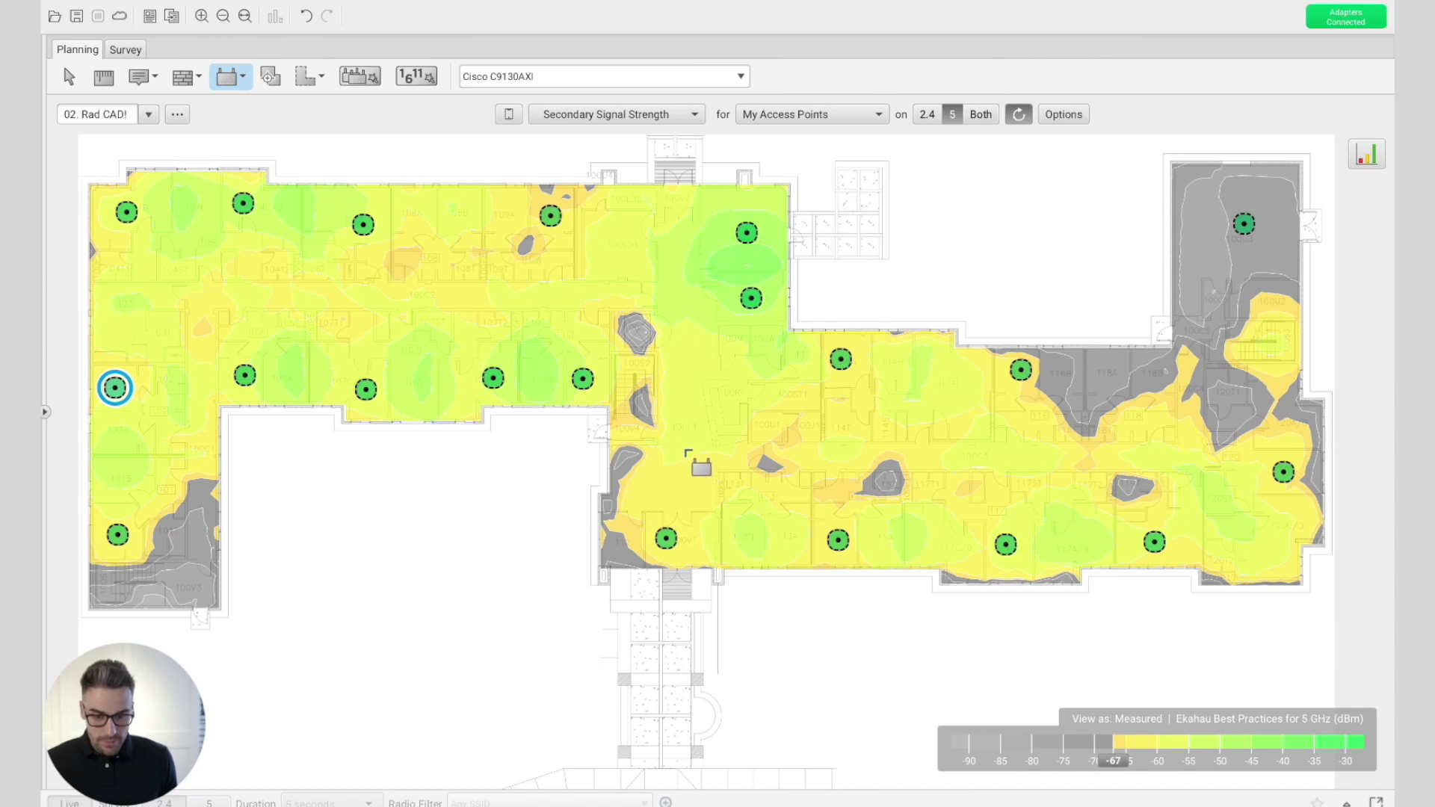
{"action": "left_click", "coordinate": [683, 423]}
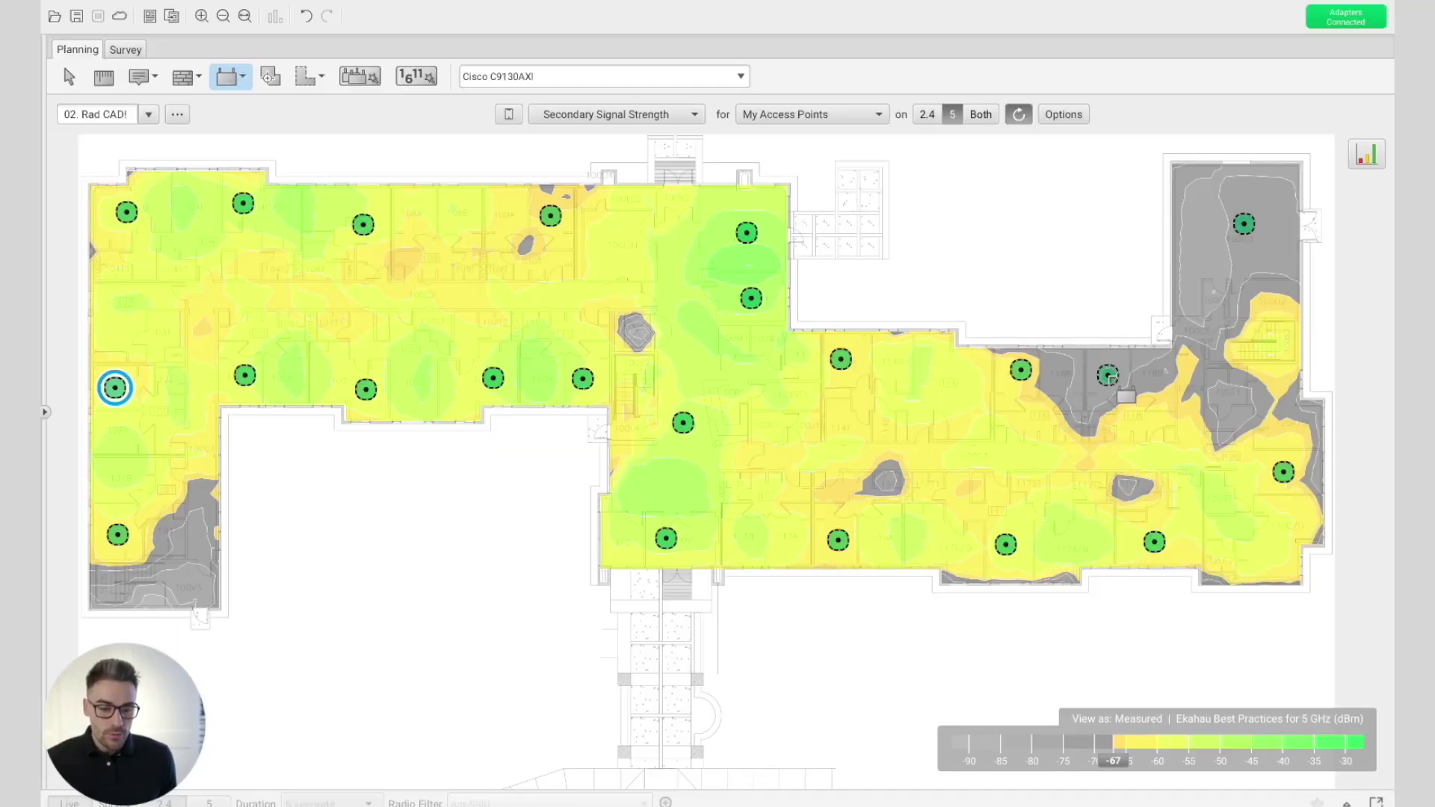
{"action": "left_click", "coordinate": [1107, 375]}
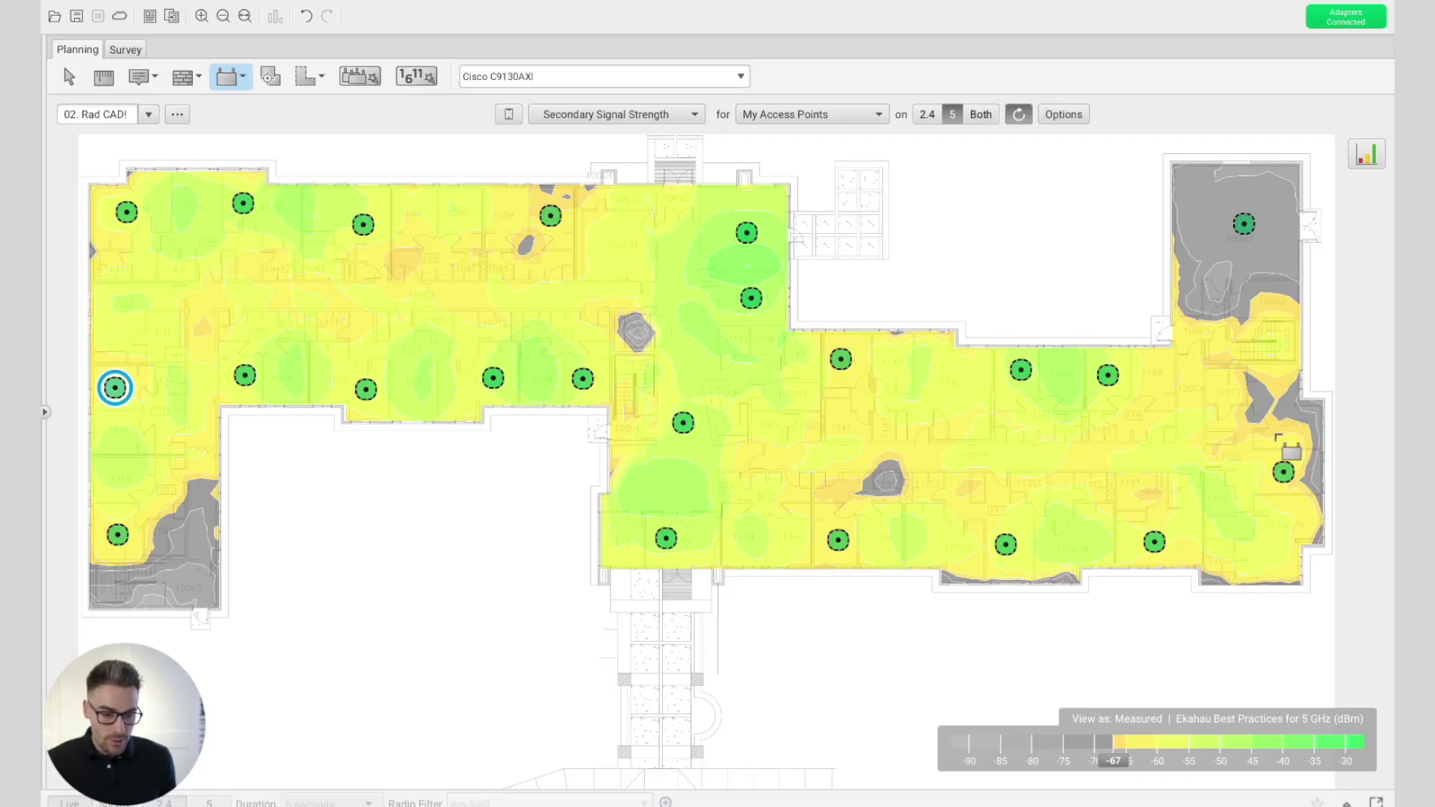
{"action": "left_click", "coordinate": [1274, 403]}
{"action": "left_click", "coordinate": [1261, 295]}
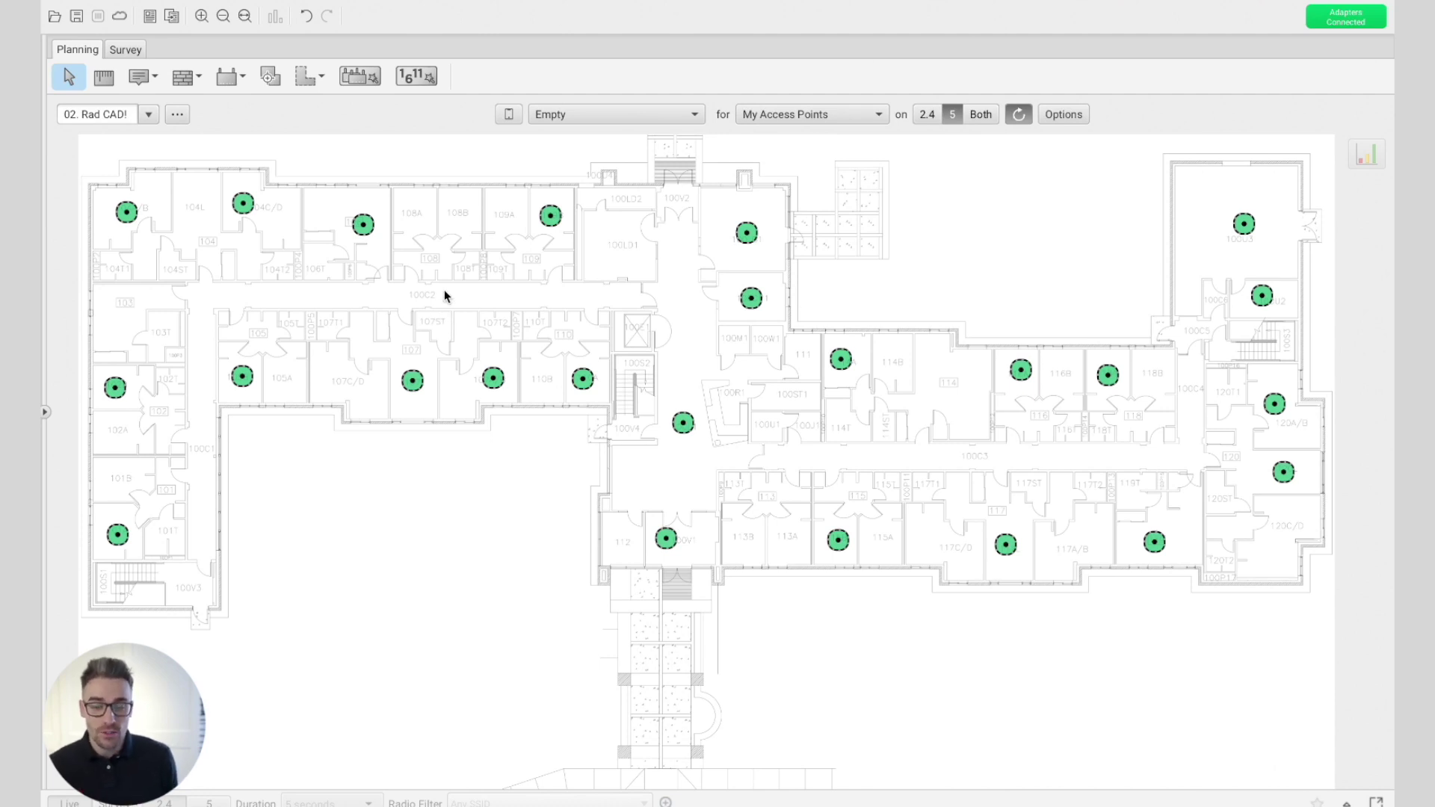
Move the access point beside room 107C/D into corridor 100C2 and display the Signal Strength heatmap for Selected Access Points only
{"action": "left_click", "coordinate": [413, 379]}
{"action": "left_click_drag", "start_coordinate": [416, 372], "coordinate": [410, 286]}
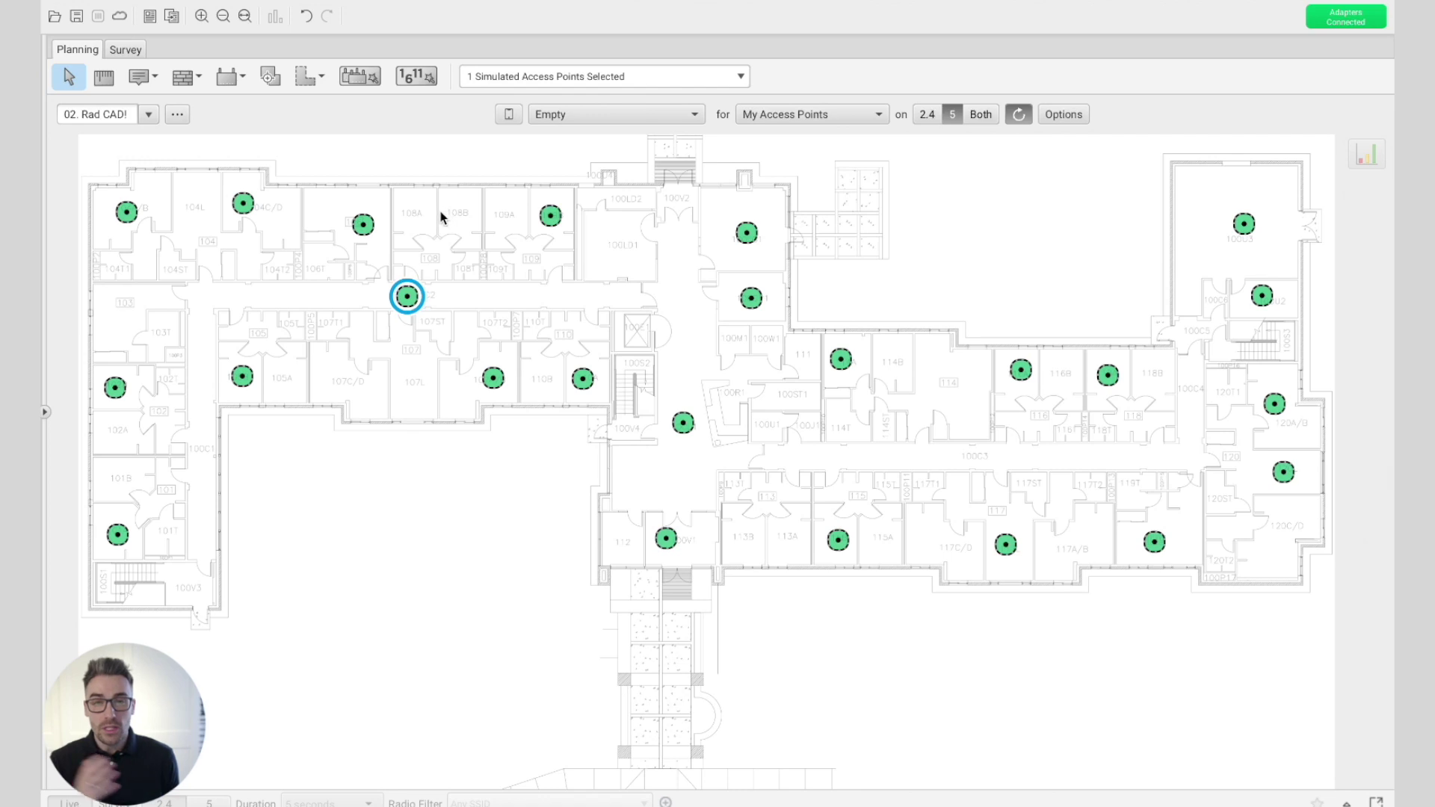
{"action": "left_click", "coordinate": [804, 114]}
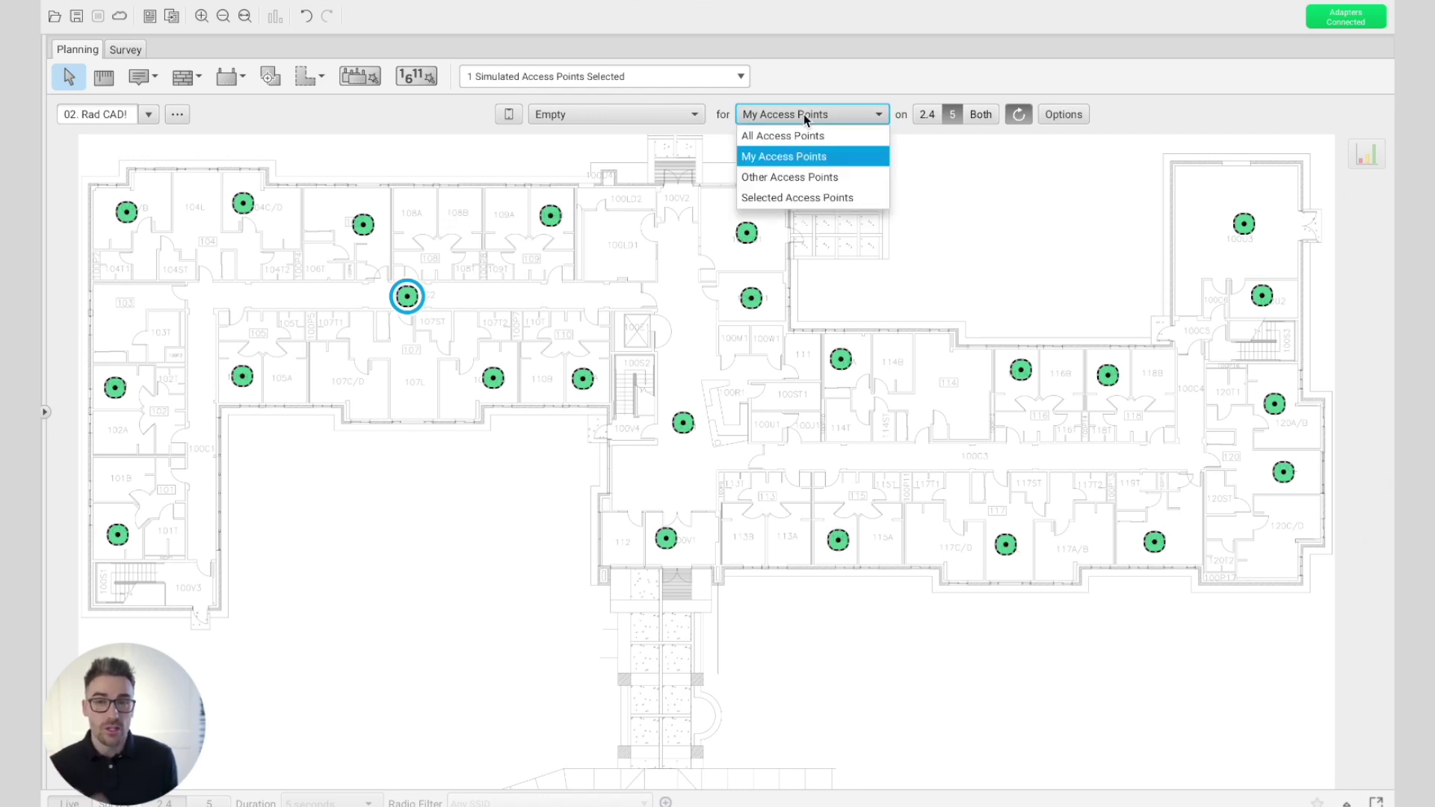
{"action": "left_click", "coordinate": [795, 199]}
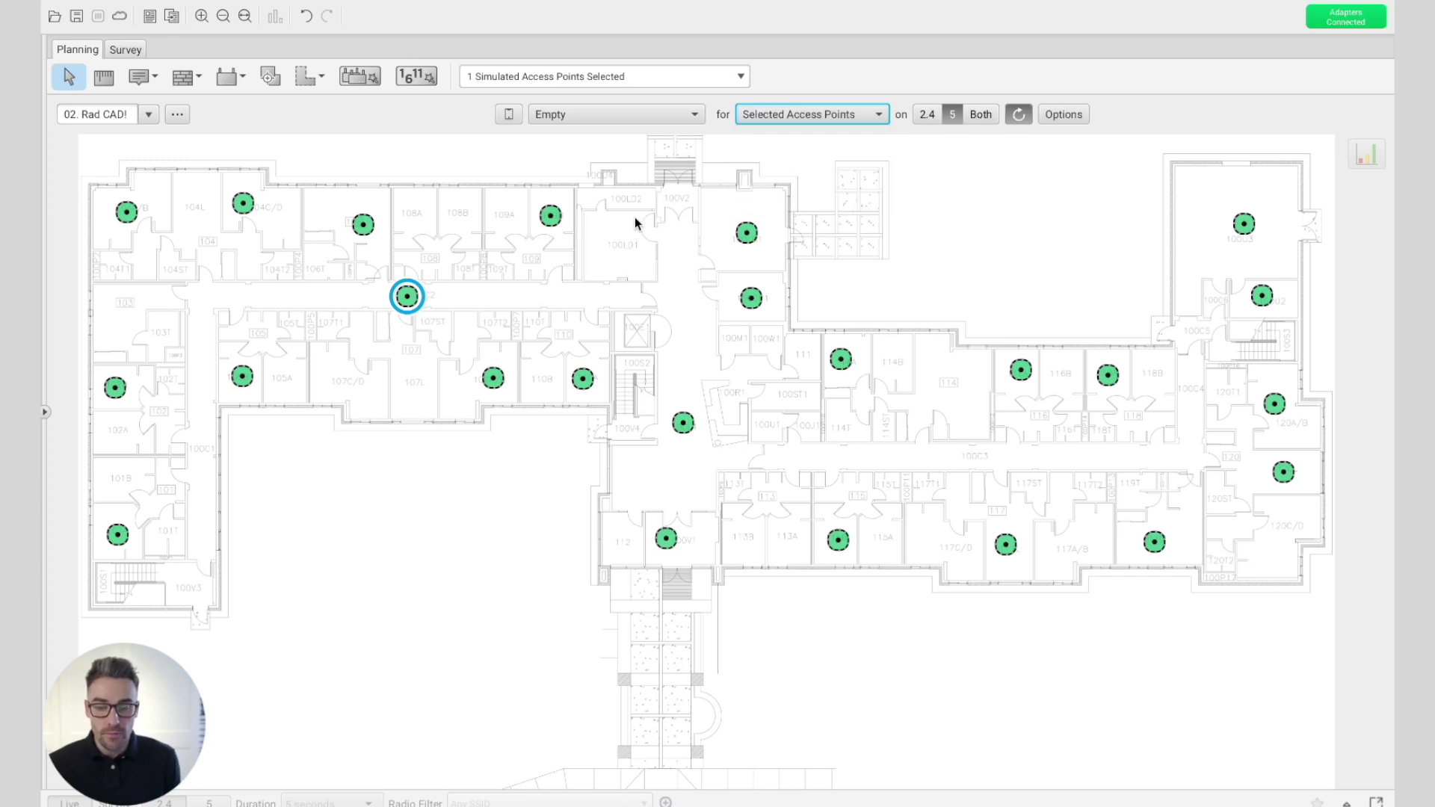
{"action": "left_click", "coordinate": [662, 114]}
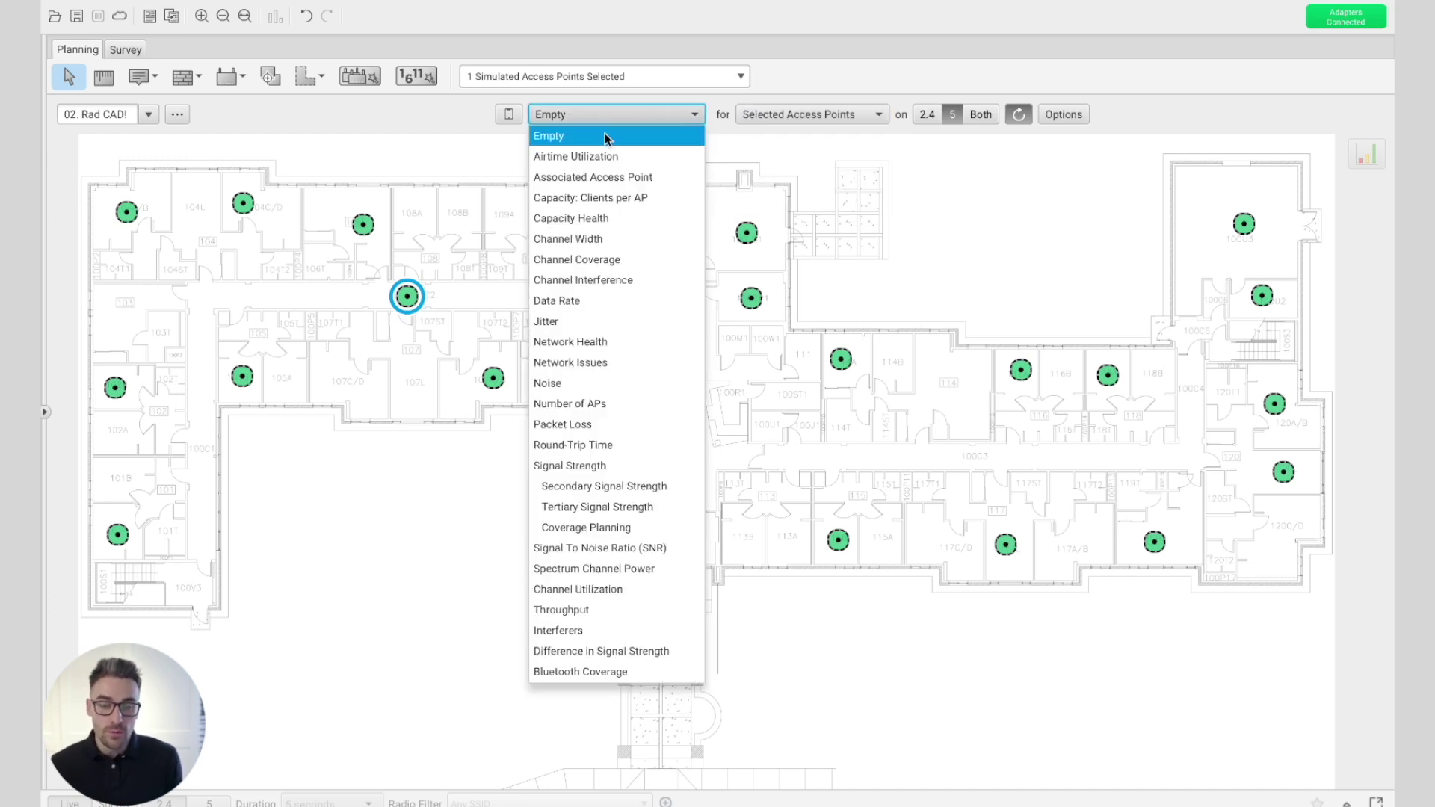
{"action": "left_click", "coordinate": [606, 465]}
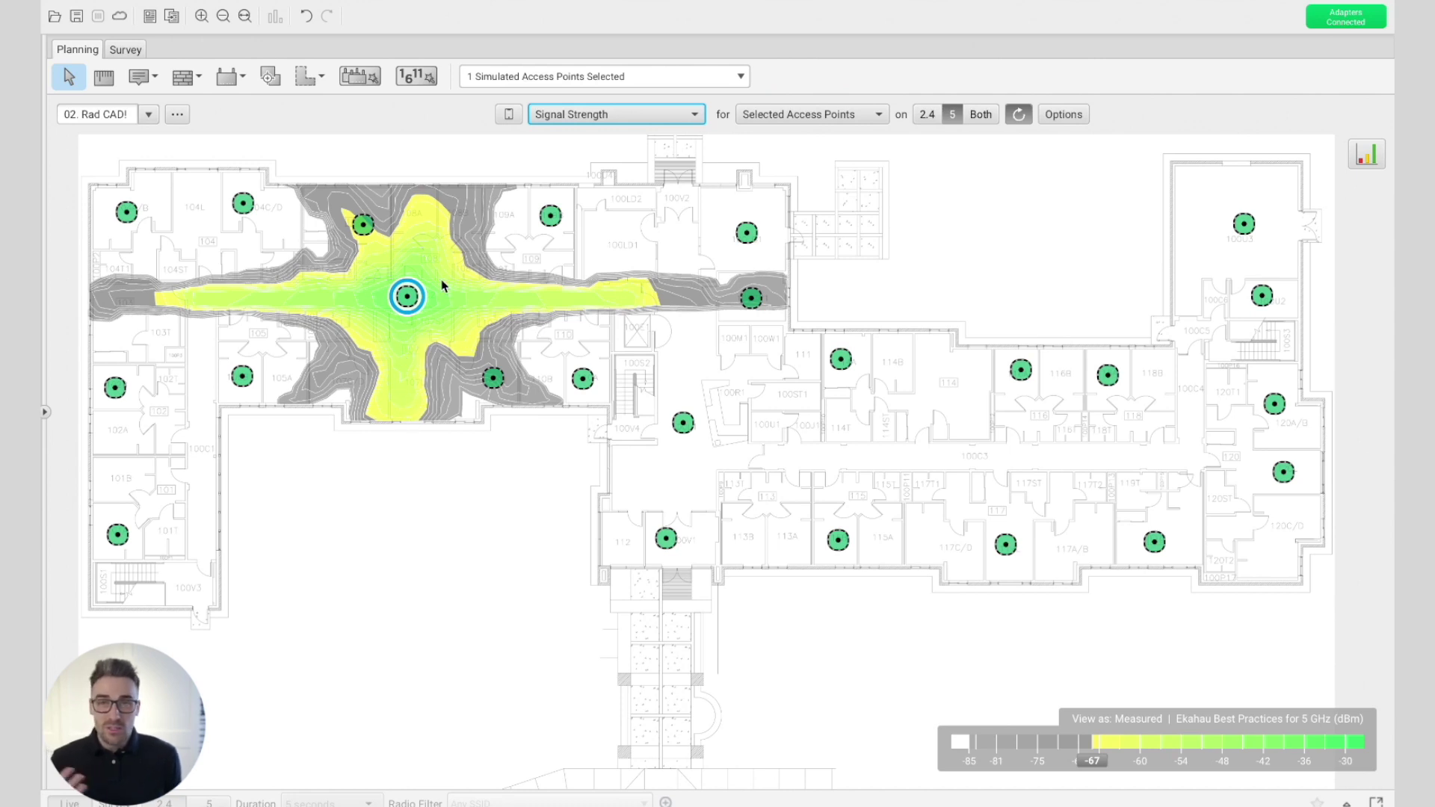
Compare the individual coverage of the access points in room 110A, corridor 100C2 and beside room 105A, checking the signal strength at the corridor's edge
{"action": "left_click", "coordinate": [494, 379]}
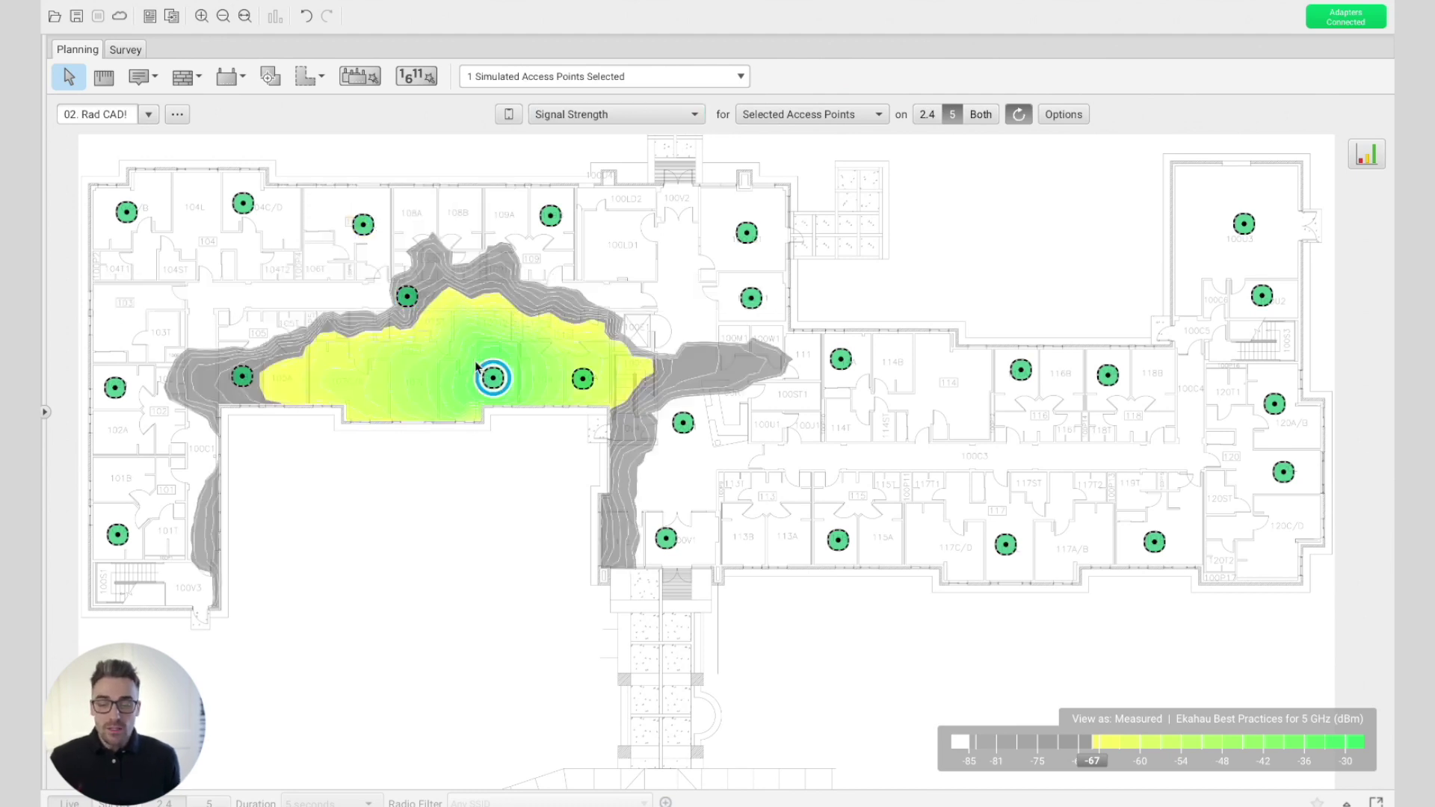
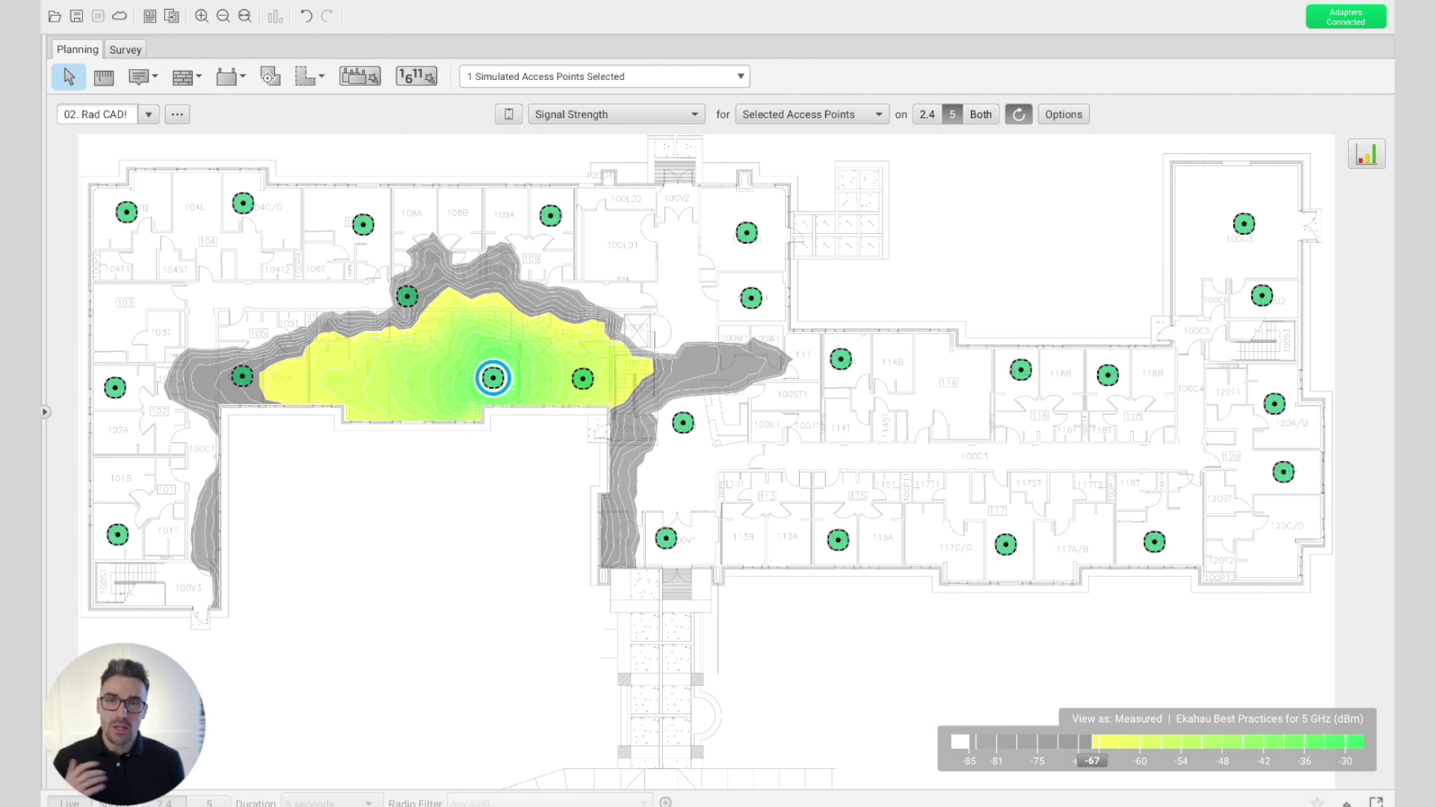
{"action": "left_click", "coordinate": [405, 301]}
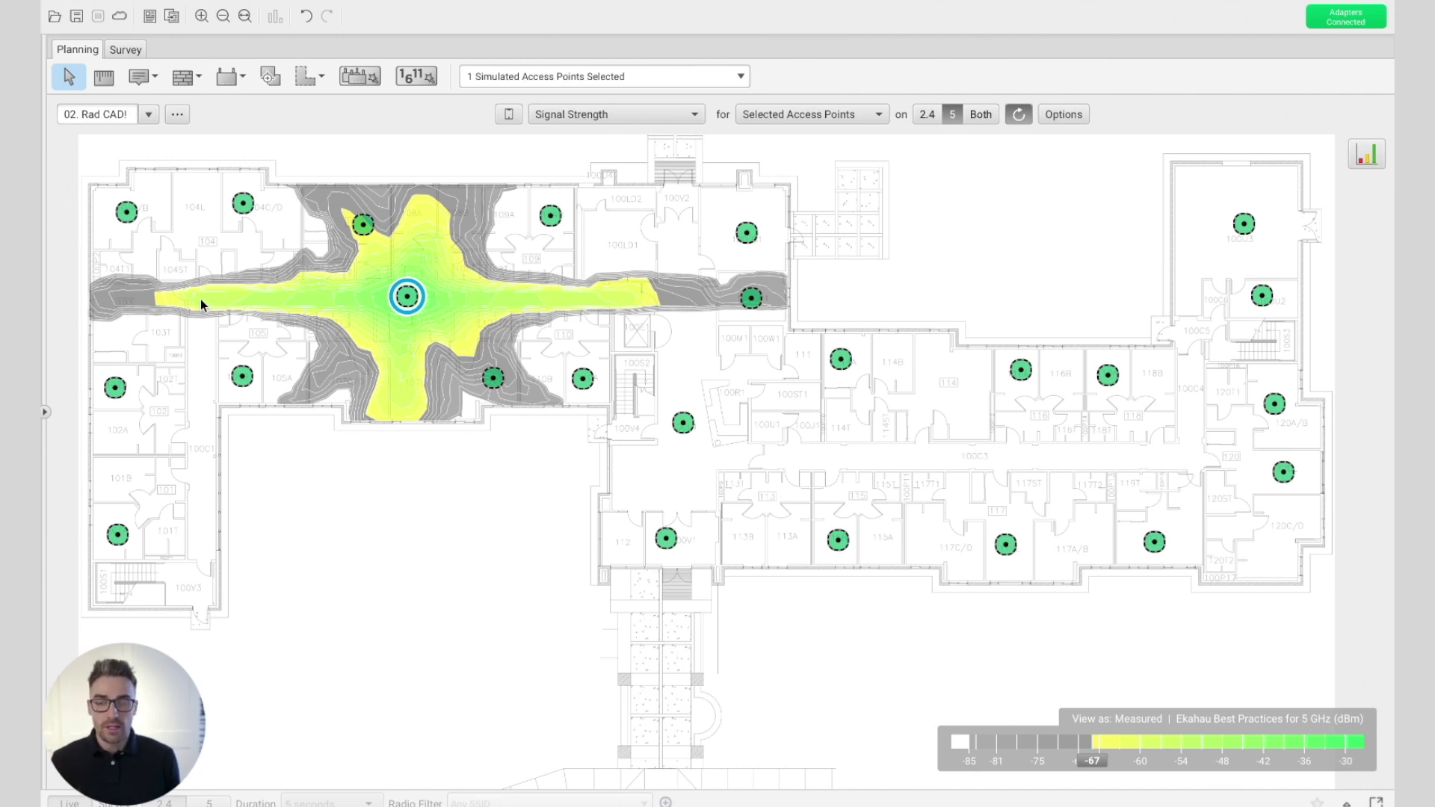
{"action": "mouse_move", "coordinate": [200, 300]}
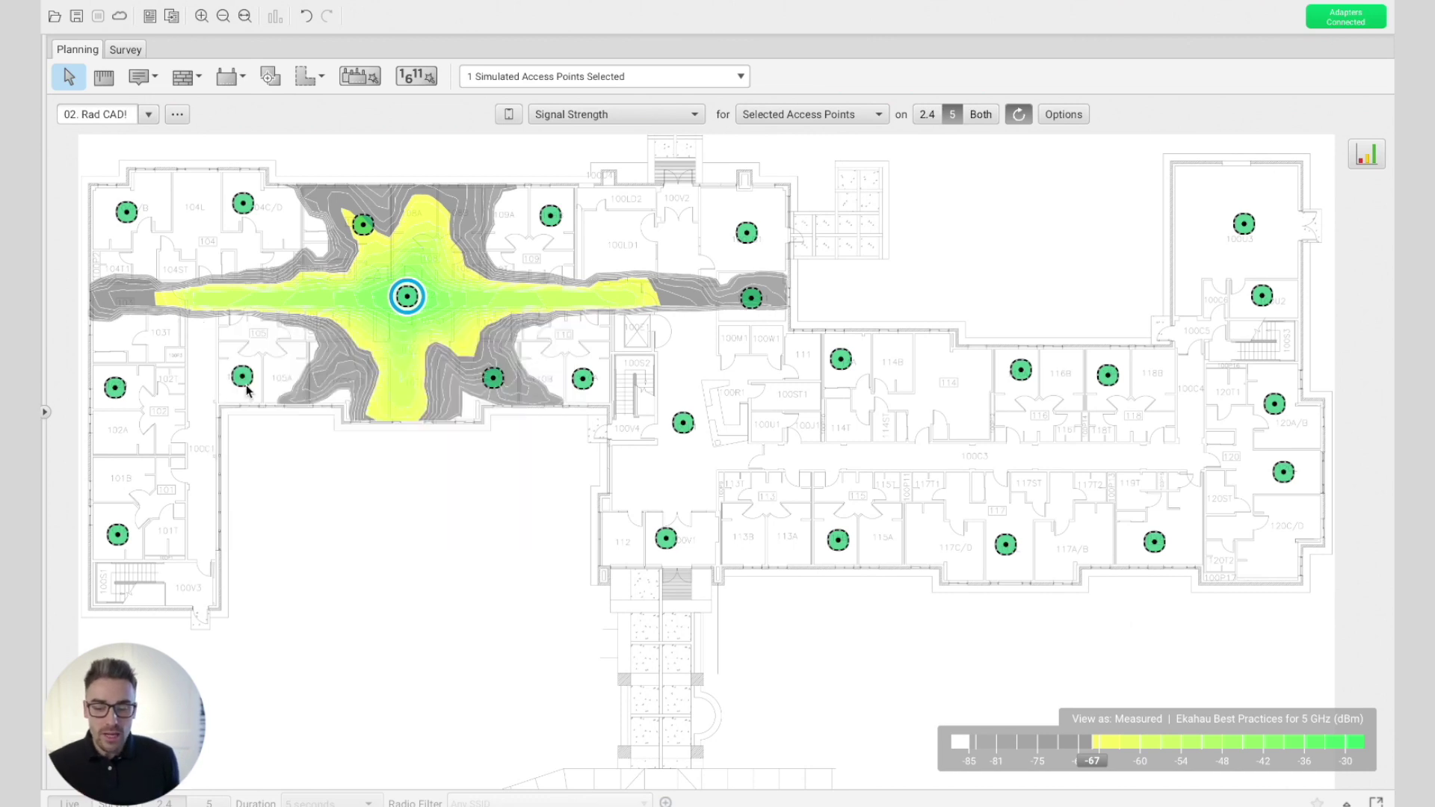
{"action": "left_click", "coordinate": [243, 378]}
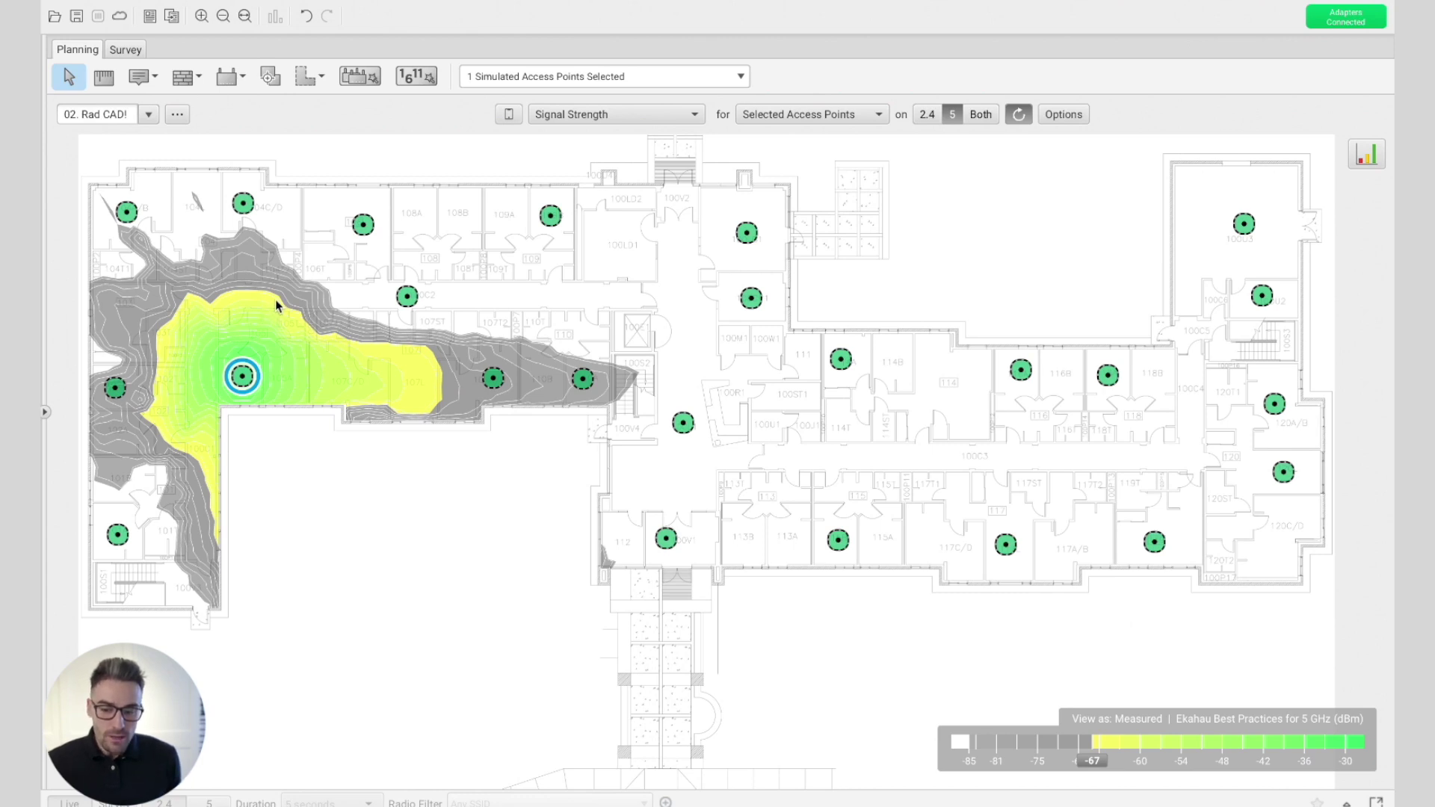
{"action": "mouse_move", "coordinate": [276, 305]}
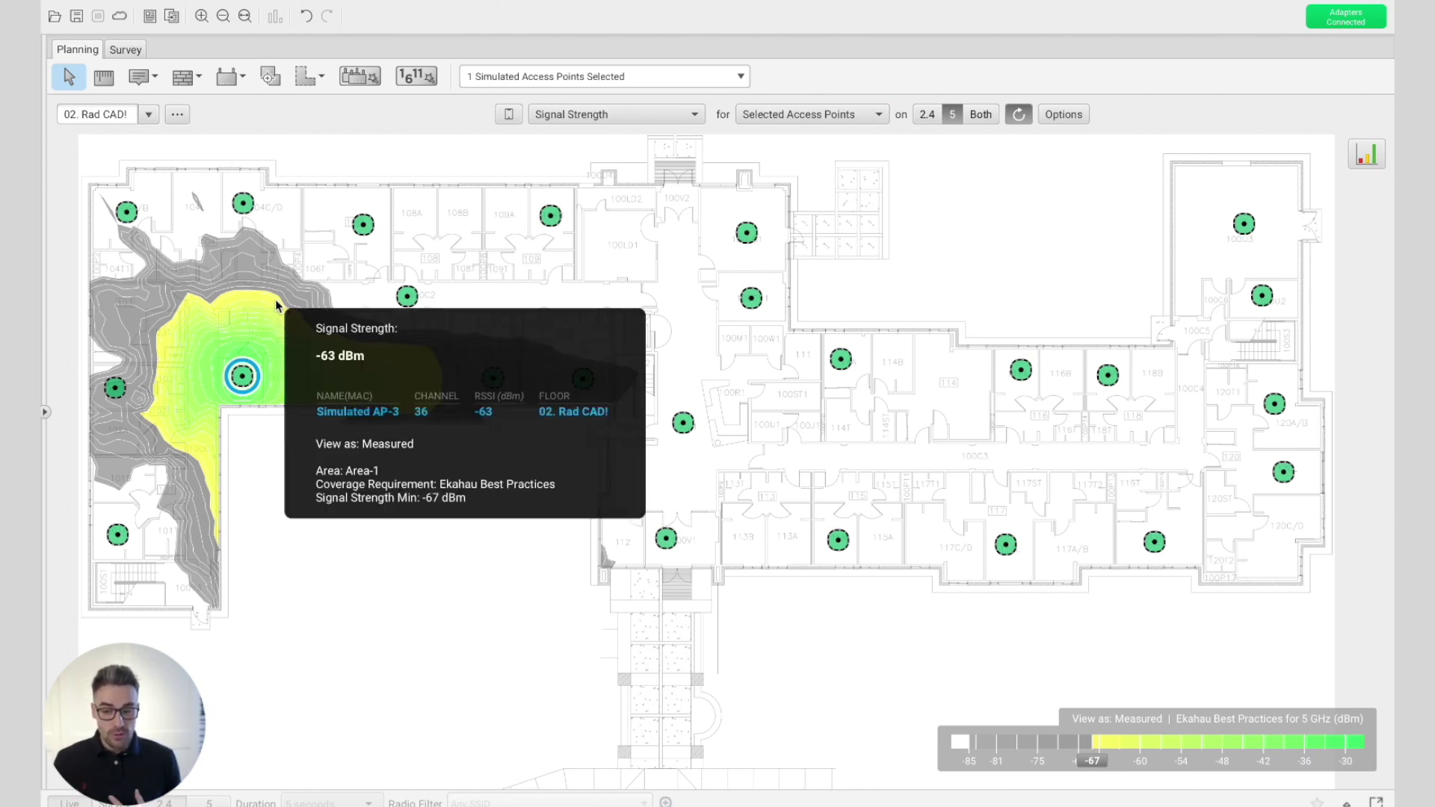